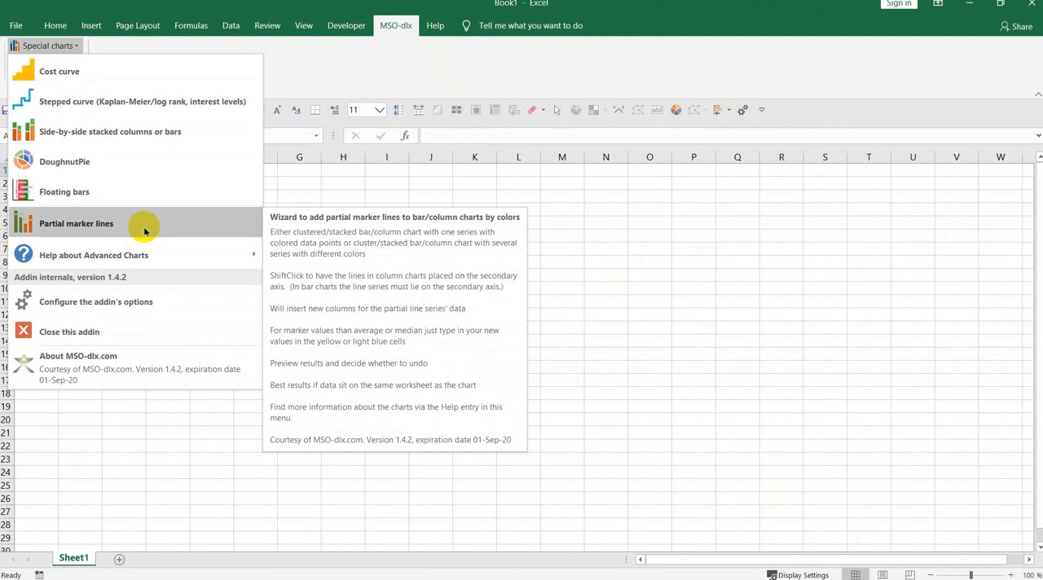
- Insert a worksheet with practice data from the add-in's help about partial marker lines
mouse_move(155, 254)
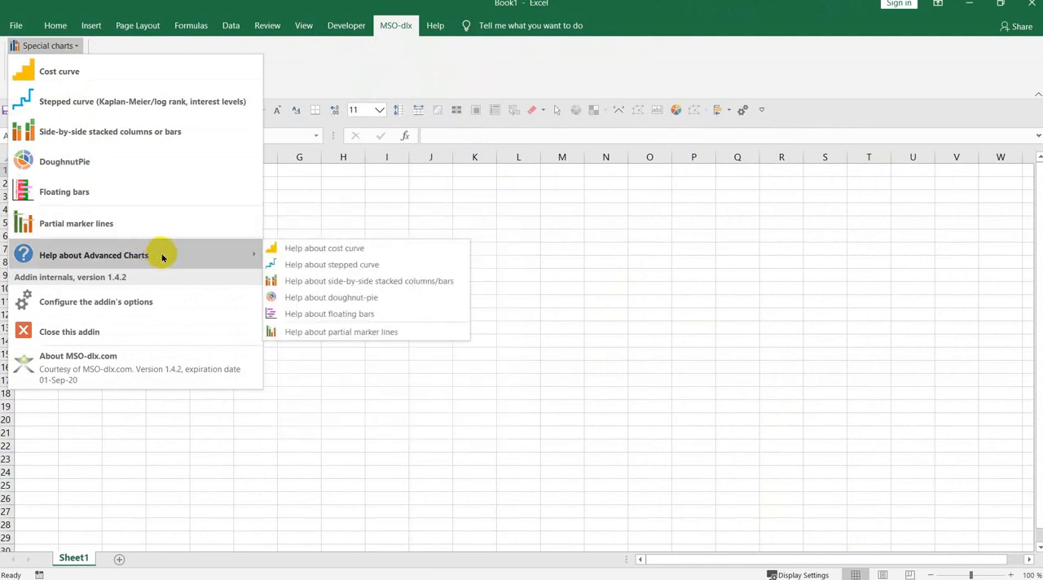
left_click(299, 332)
left_click(377, 470)
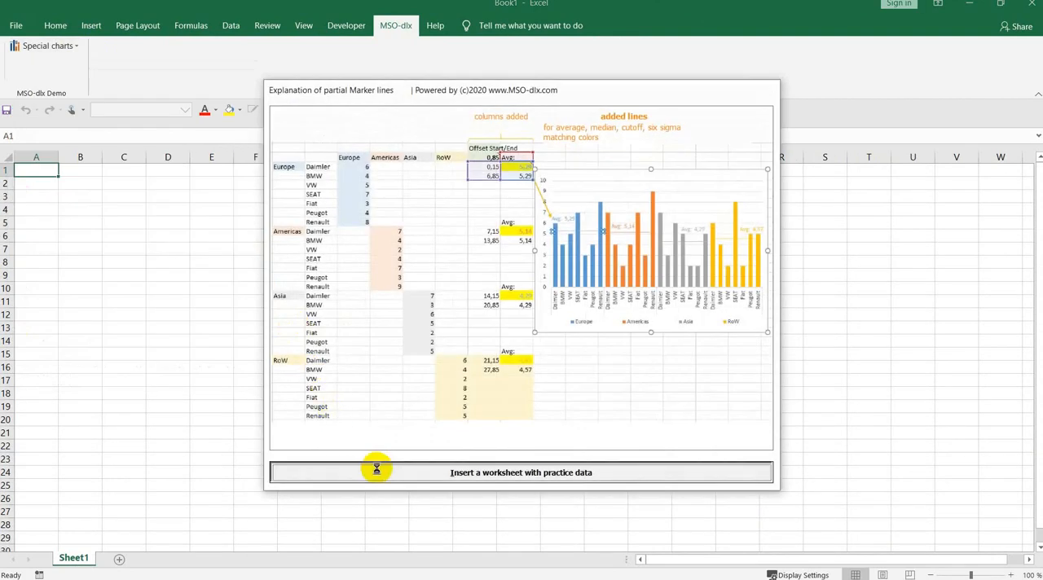
key("Return")
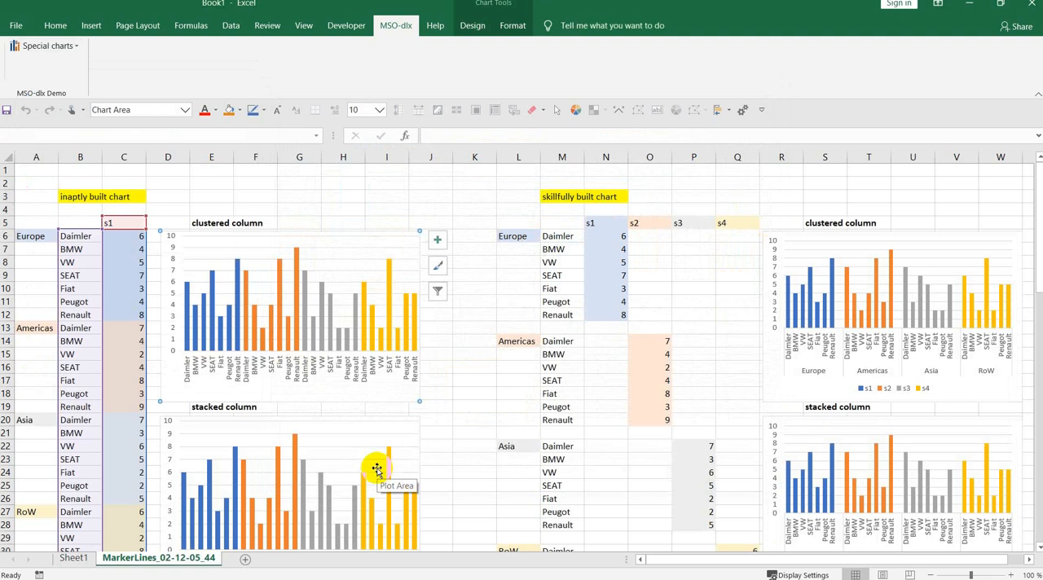
- Examine the practice sheet's sample charts and compare the data series behind the inaptly and skillfully built clustered column charts
scroll(376, 470, "down", 10)
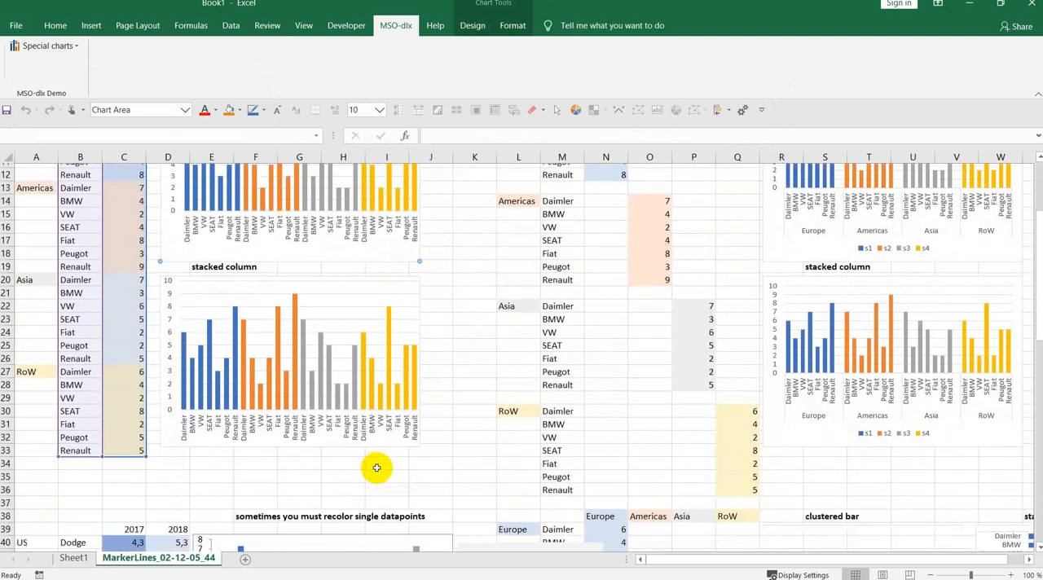
scroll(377, 470, "down", 4)
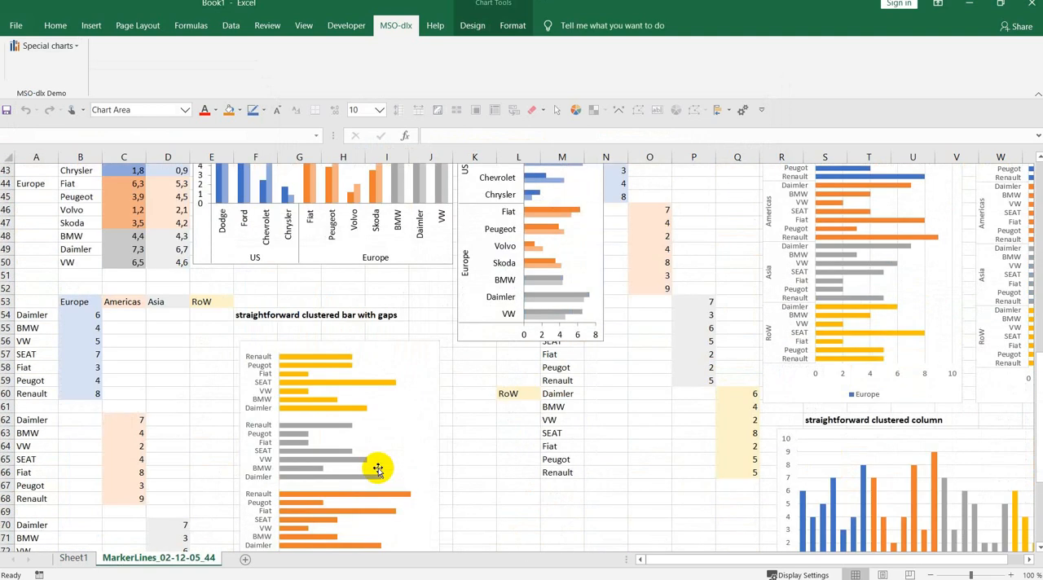
scroll(378, 468, "up", 5)
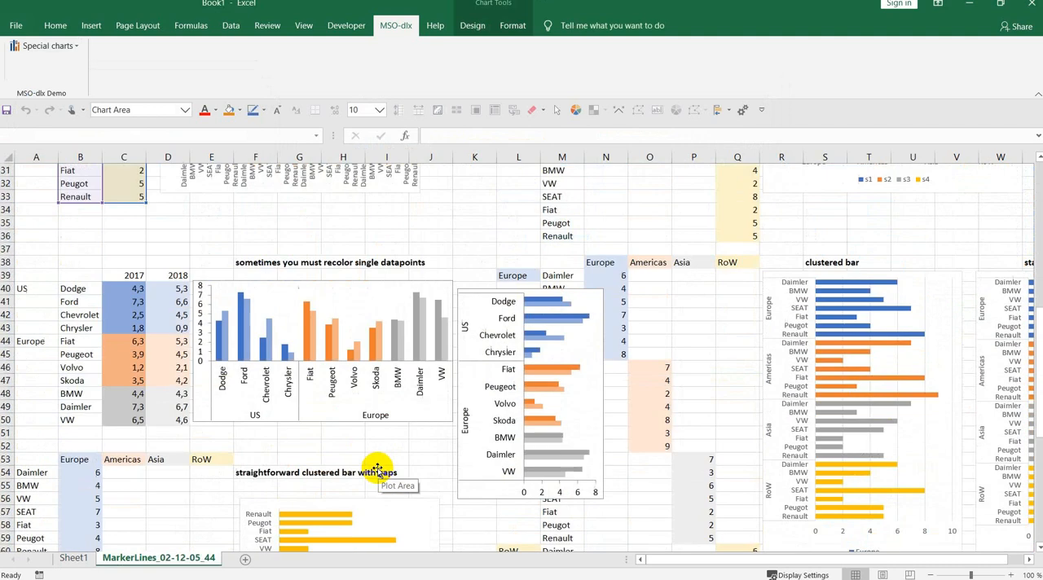
scroll(377, 471, "up", 2)
scroll(377, 470, "up", 7)
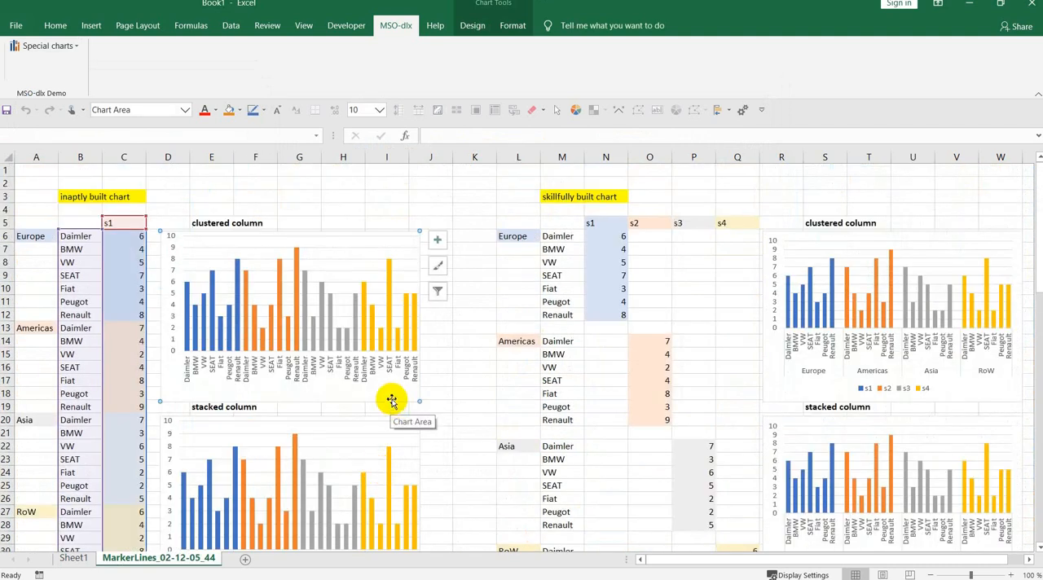
mouse_move(390, 399)
left_mouse_down()
mouse_move(437, 398)
mouse_move(392, 398)
left_mouse_up()
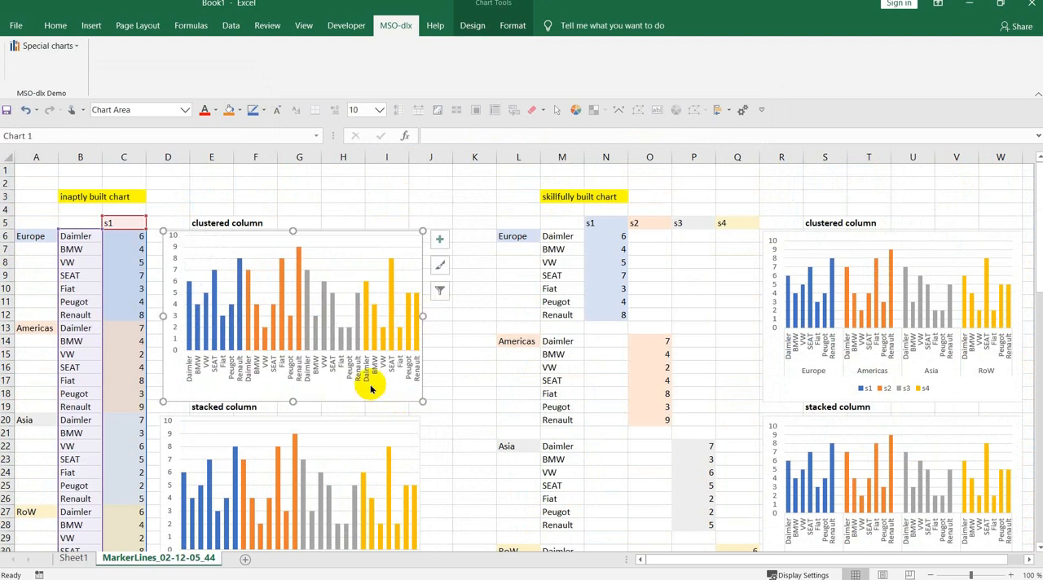
left_click(214, 335)
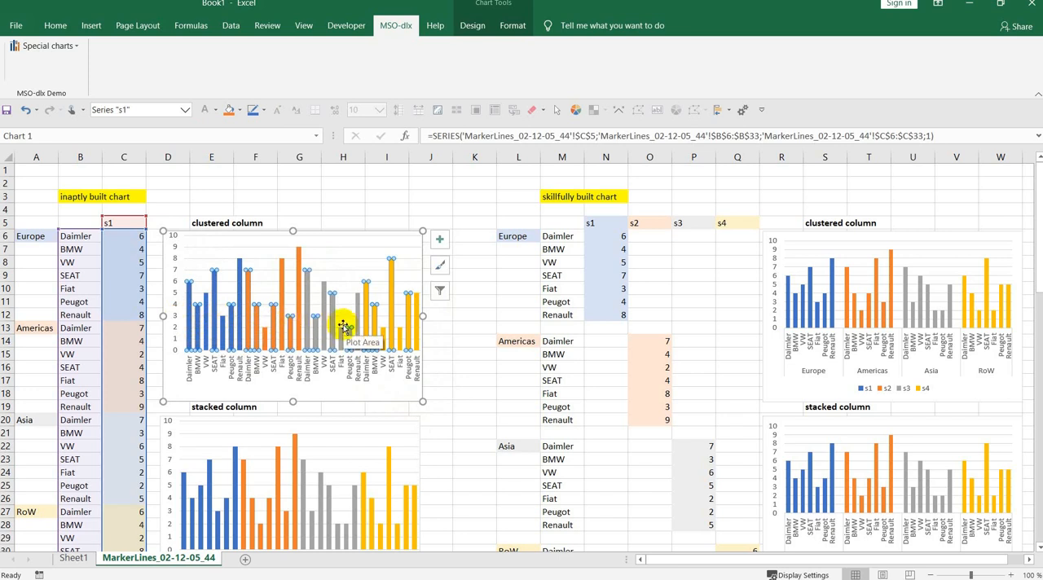
left_click(783, 393)
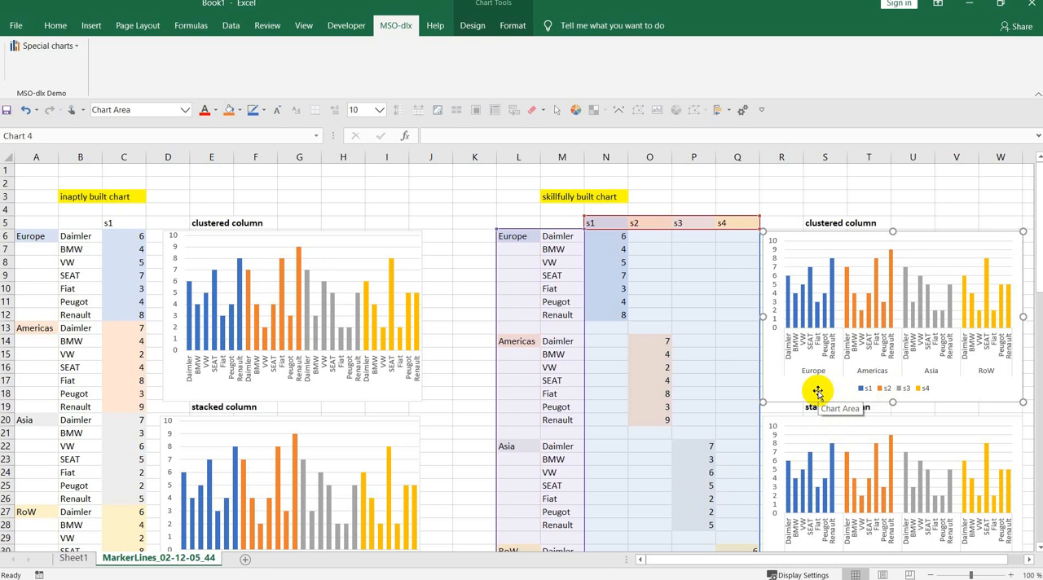
- Try average and median partial marker lines with data labels on the inaptly built clustered column chart, and undo the insertion
left_click(180, 390)
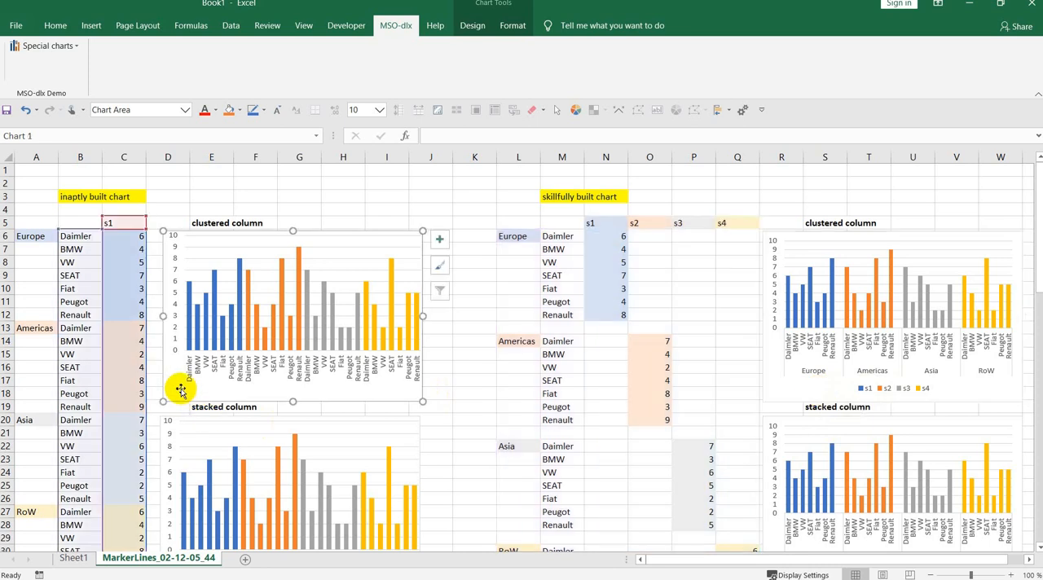
left_click(40, 47)
left_click(70, 215)
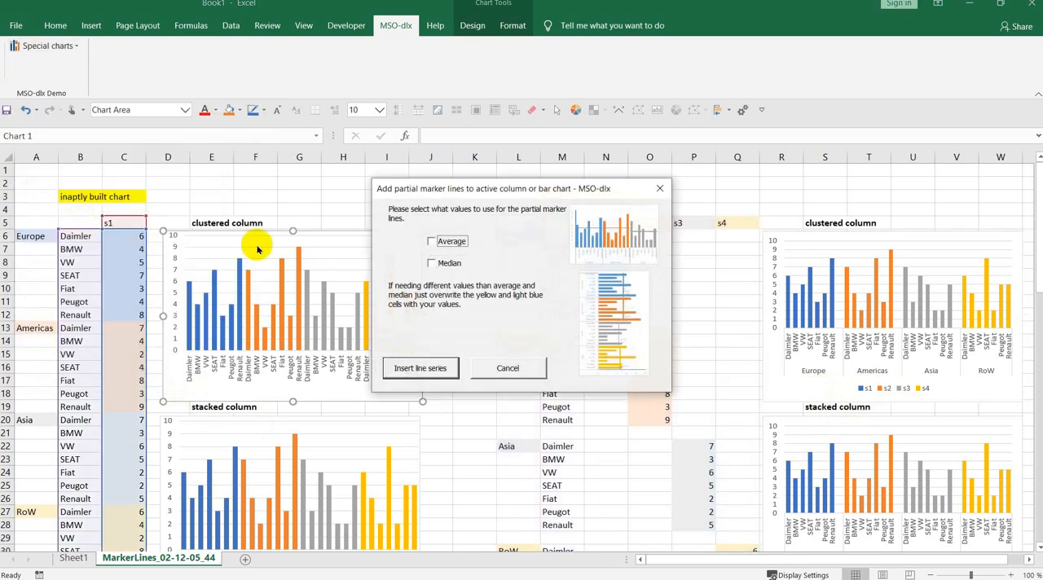
left_click(431, 241)
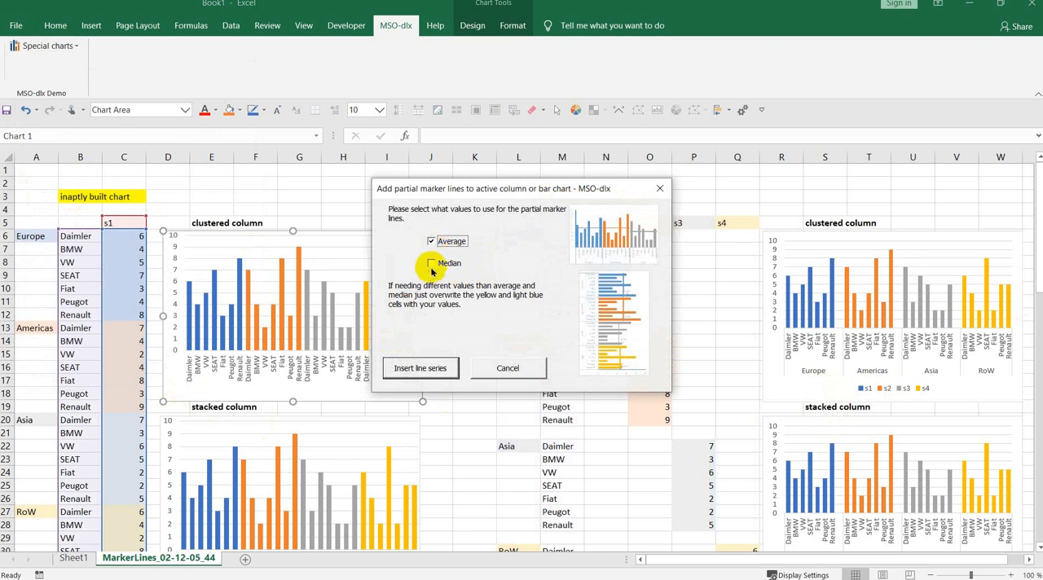
left_click(432, 263)
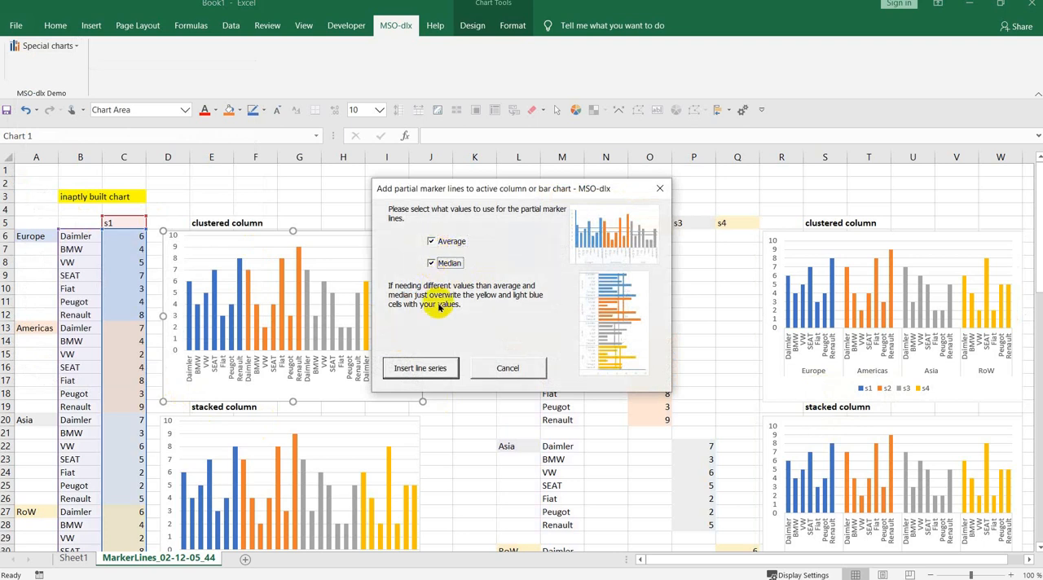
left_click(429, 369)
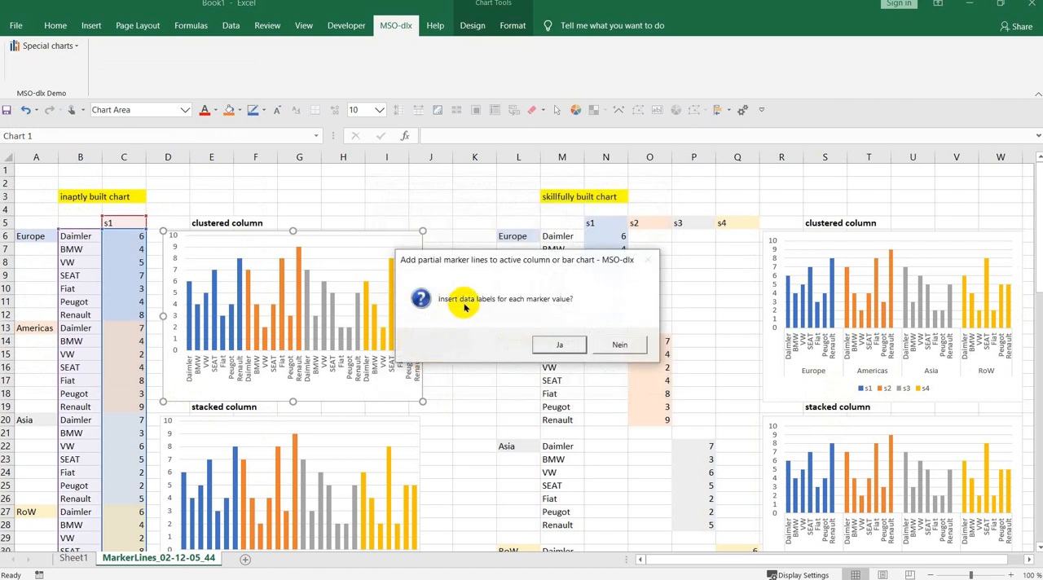
left_click(560, 345)
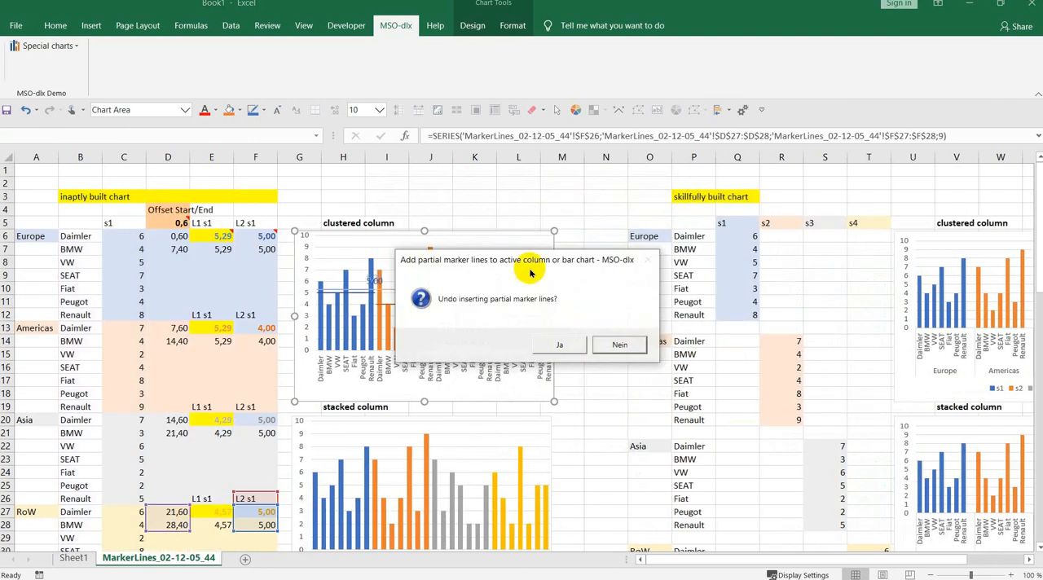
left_click_drag(530, 256, 491, 384)
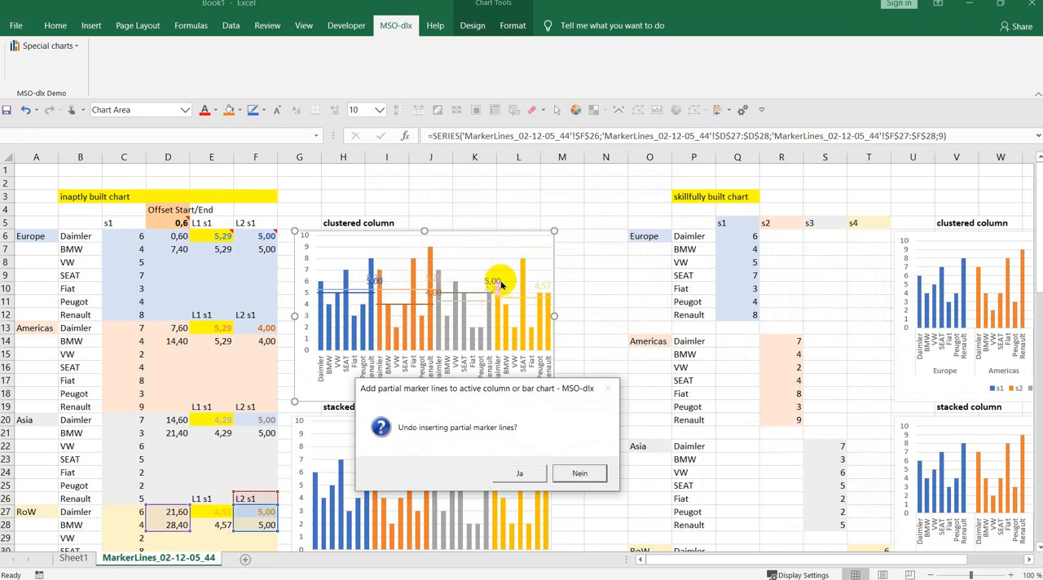
left_click(522, 476)
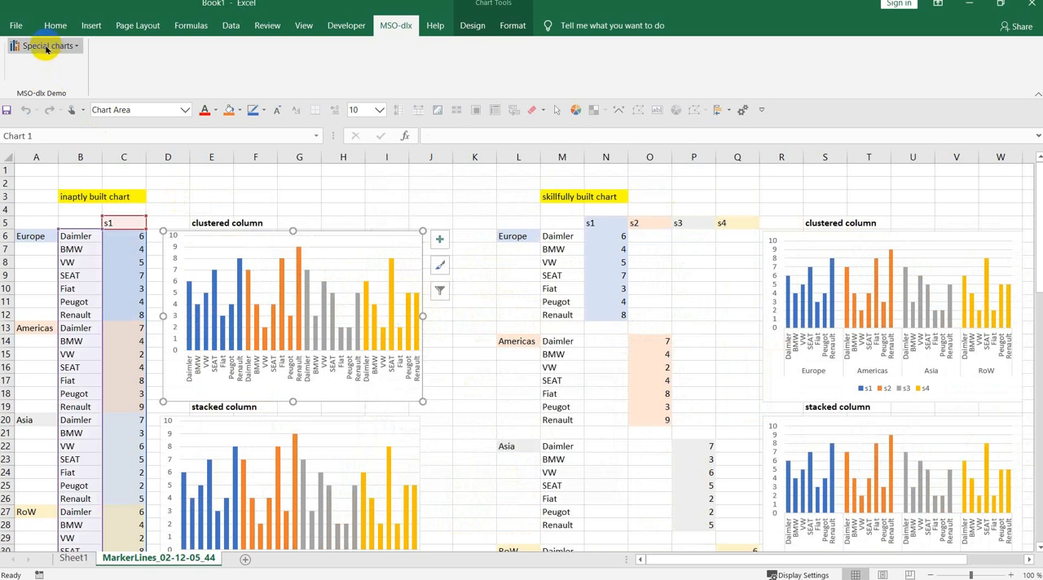
- Review the add-in's configuration options, including the undo offer for partial marker lines
left_click(46, 48)
left_click(79, 300)
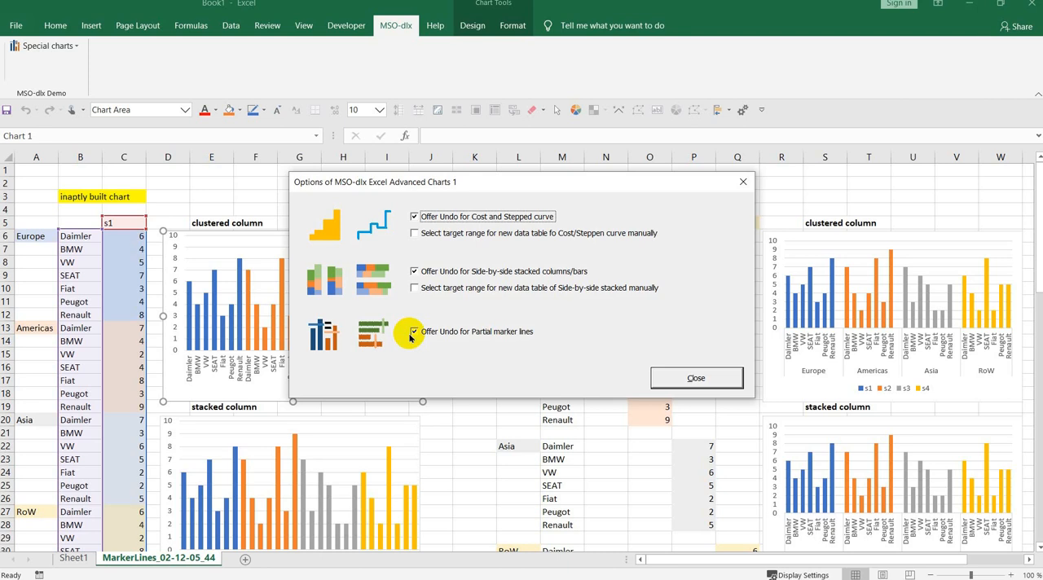
left_click(701, 379)
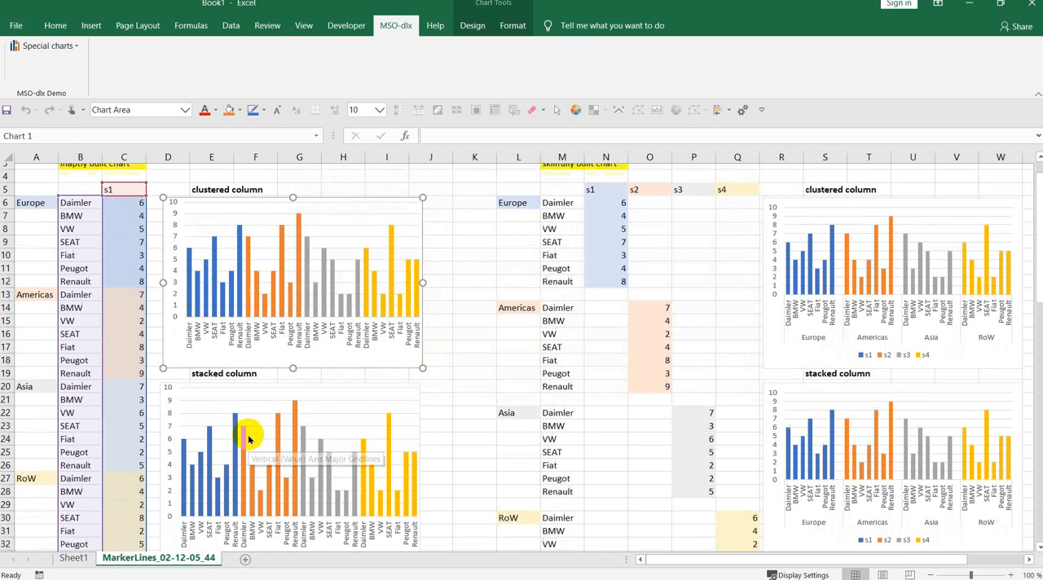
- Try average and median partial marker lines with data labels on the inaptly built stacked column chart, and undo the insertion
scroll(244, 430, "down", 3)
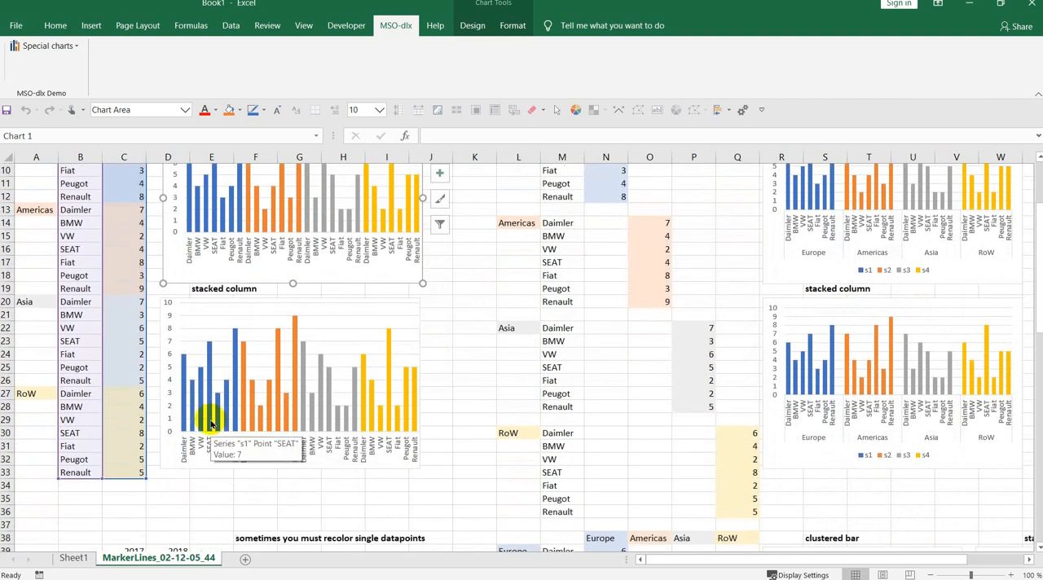
left_click(210, 425)
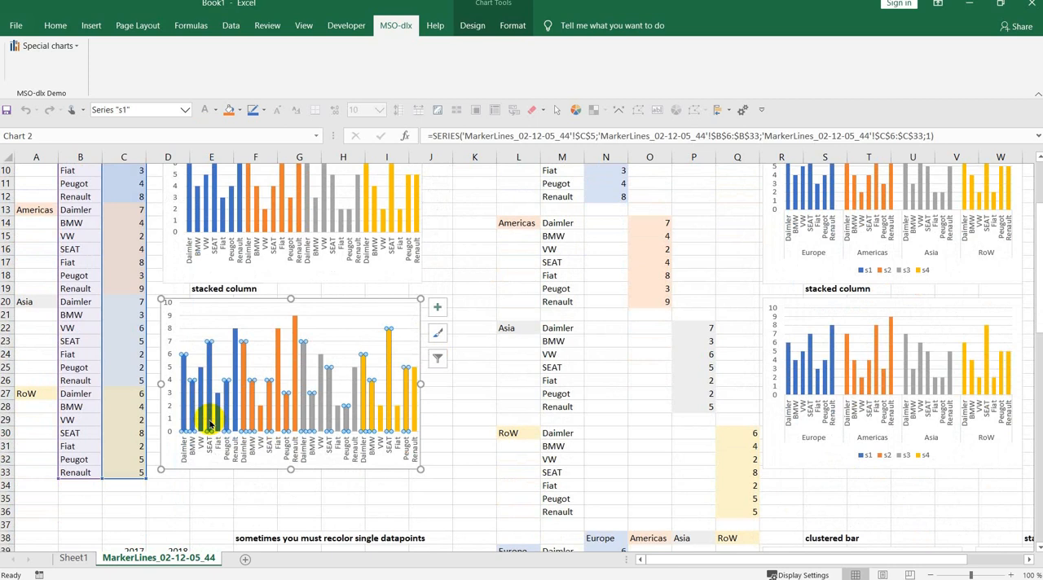
scroll(210, 425, "up", 1)
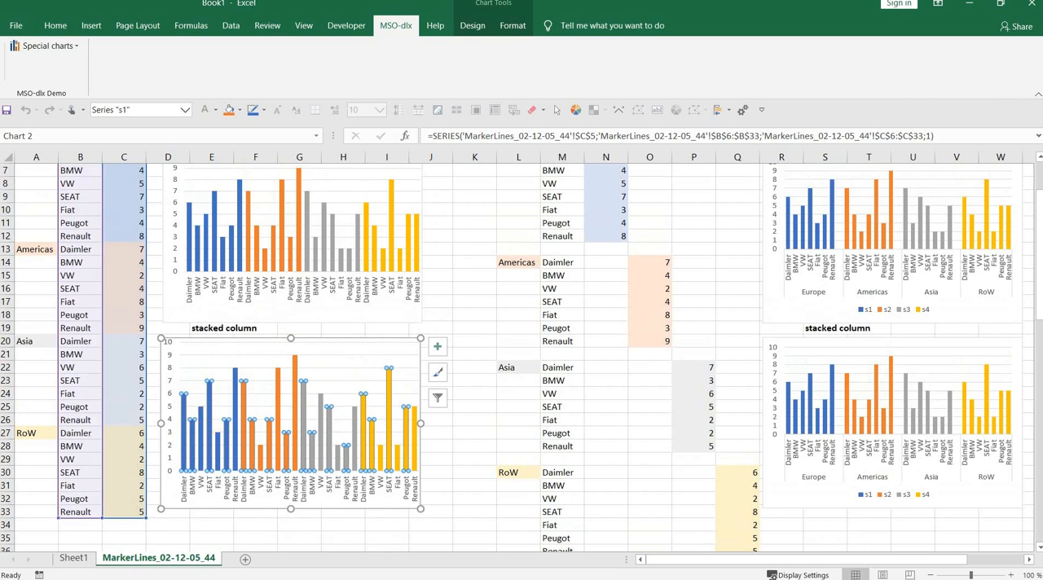
left_click(24, 46)
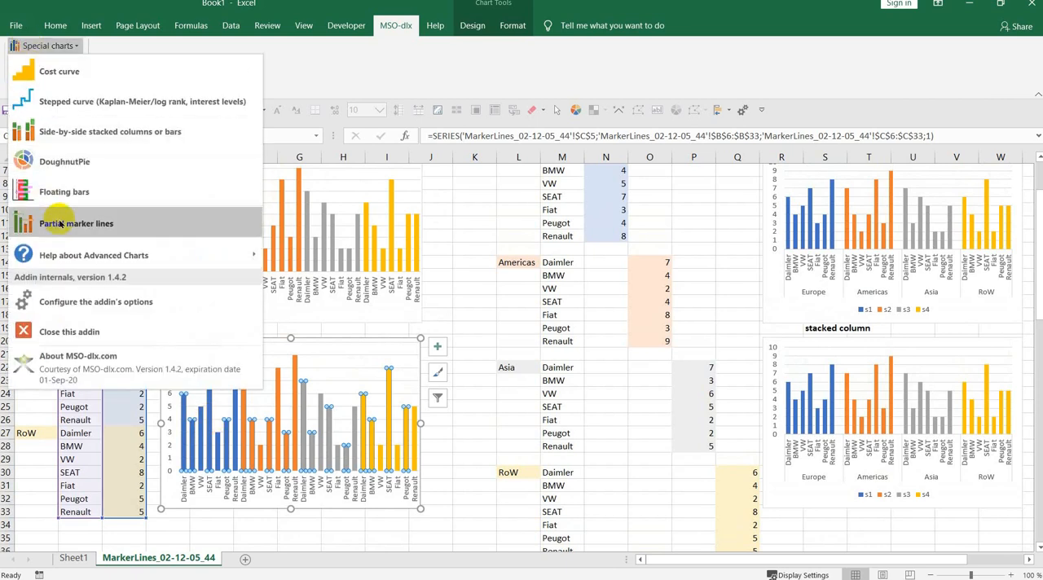
left_click(59, 223)
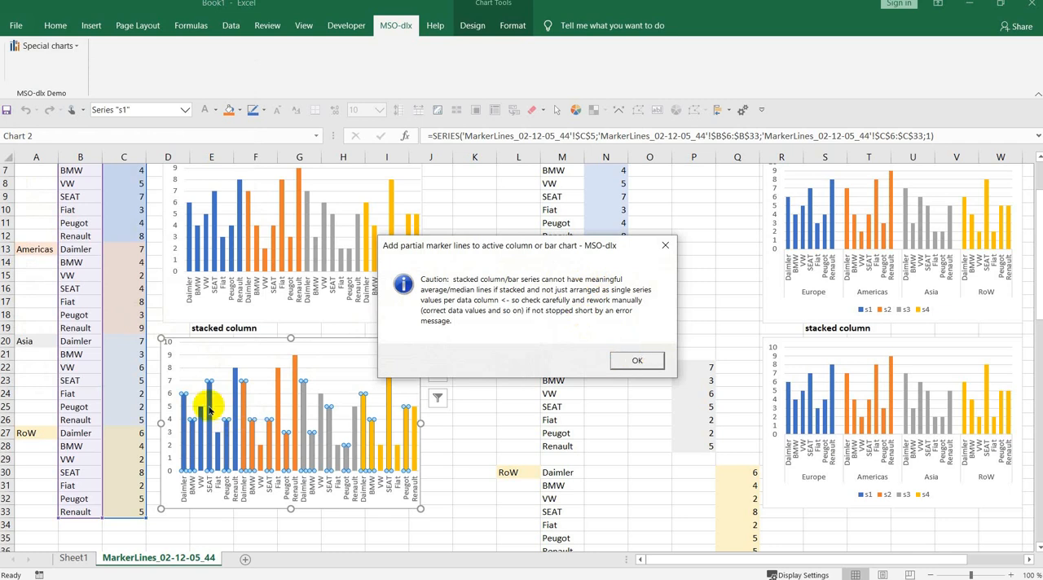
left_click(623, 366)
left_click(431, 241)
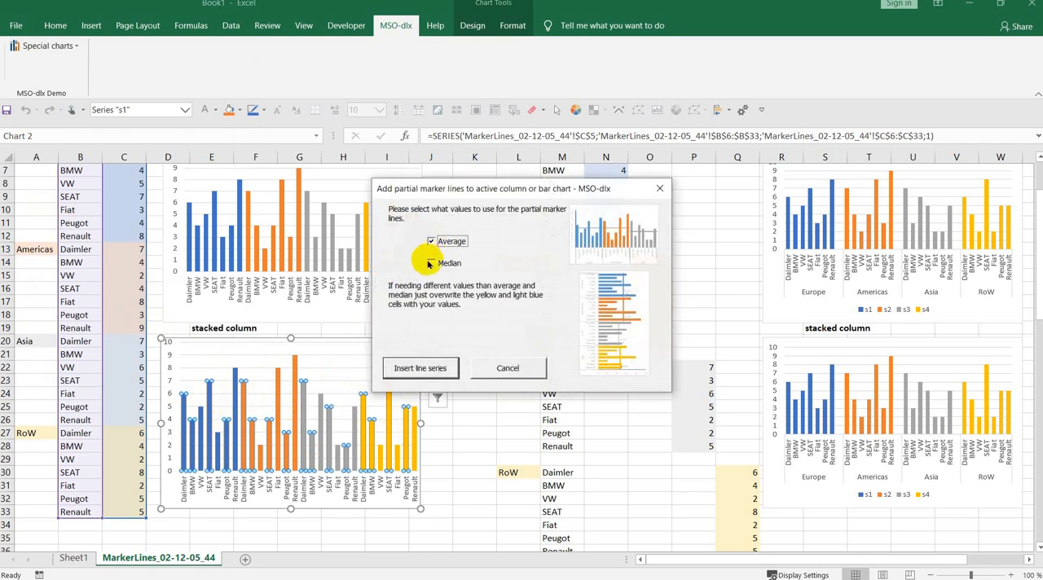
left_click(431, 263)
left_click(425, 367)
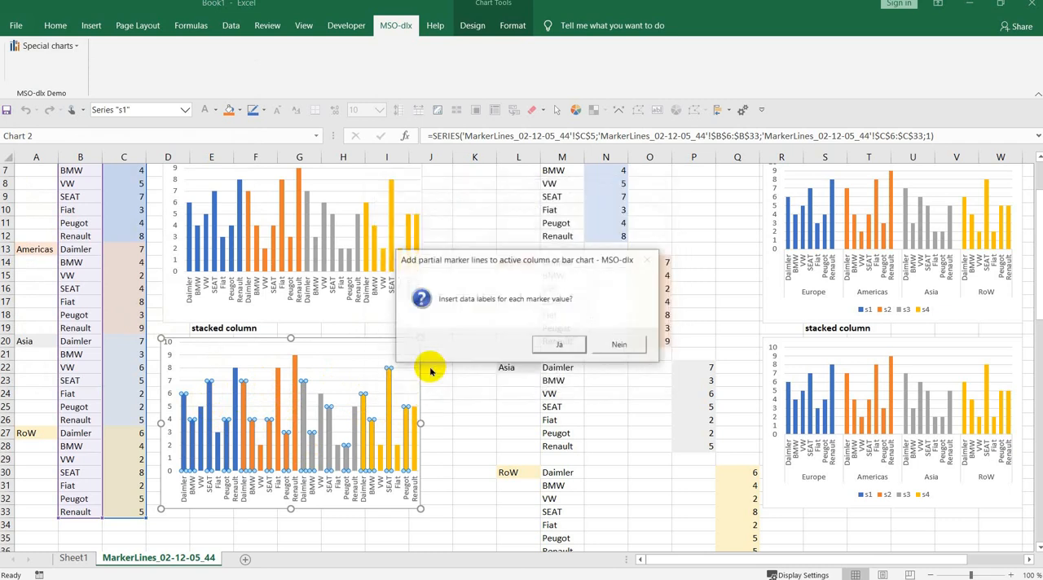
left_click(554, 344)
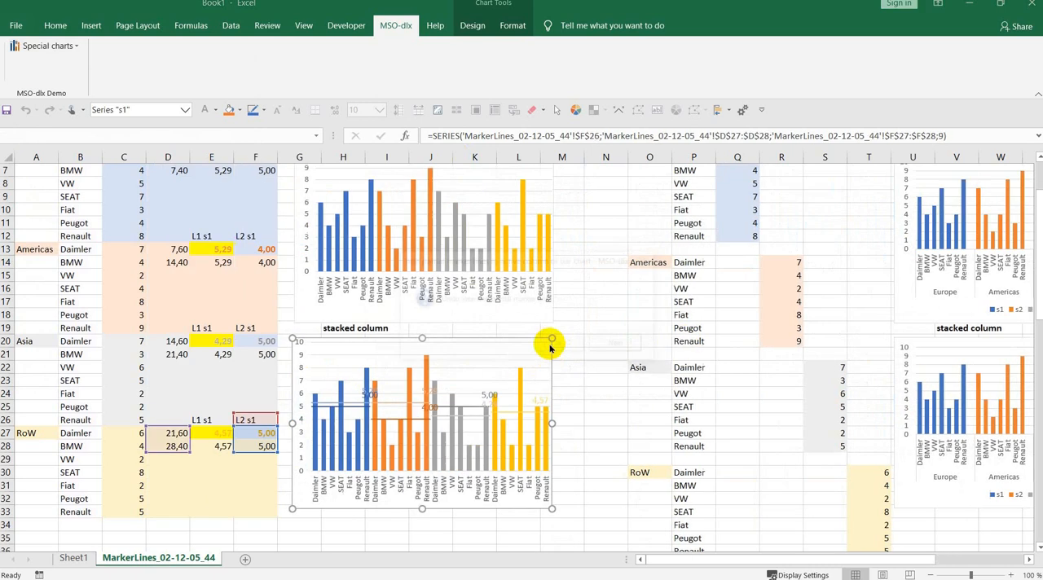
left_click_drag(529, 199, 729, 281)
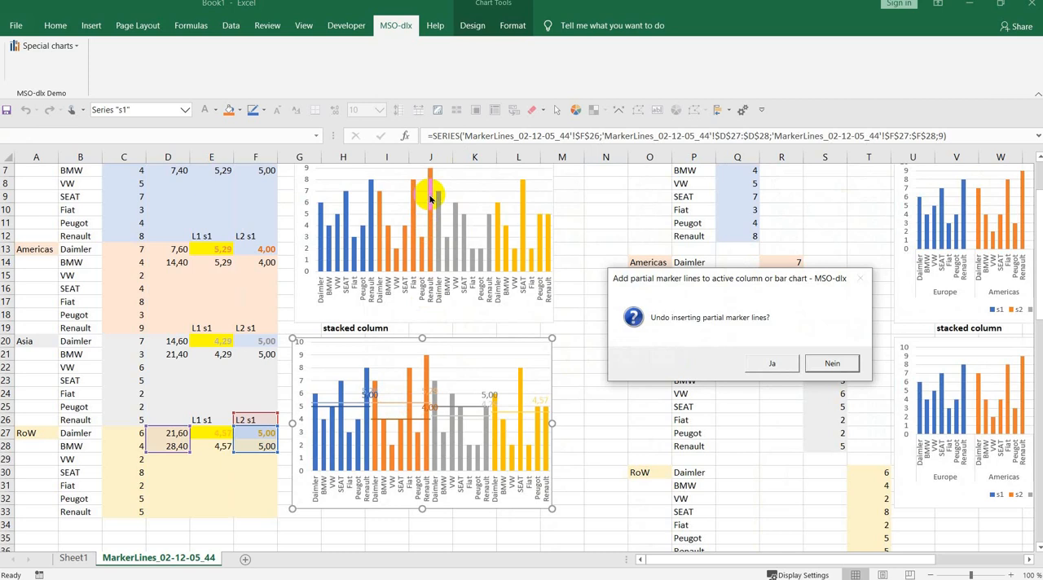
left_click(760, 362)
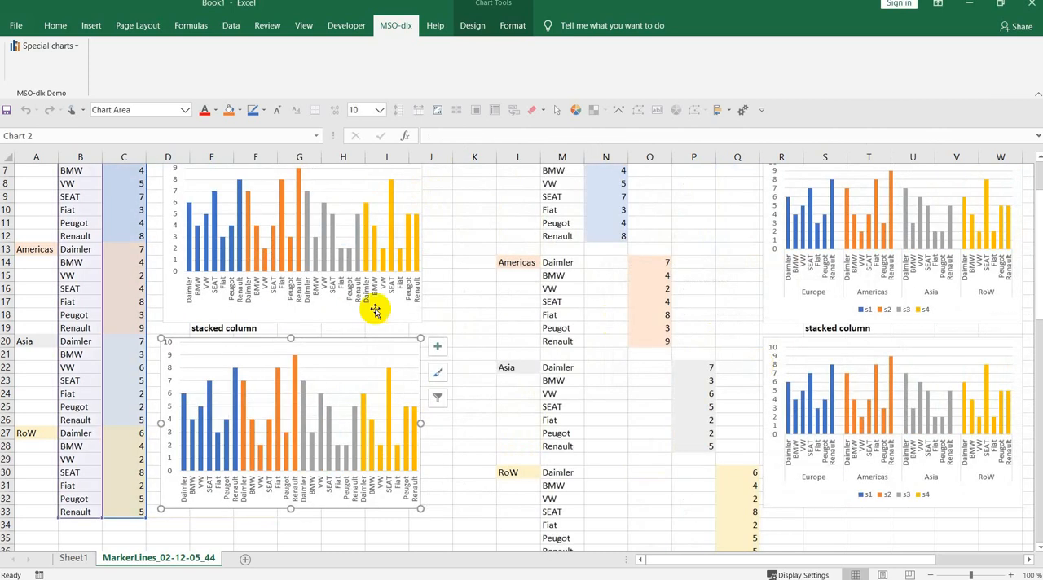
- Try average and median partial marker lines with data labels on the bar chart with individually recolored 2017/2018 datapoints, and undo the insertion
scroll(168, 361, "down", 7)
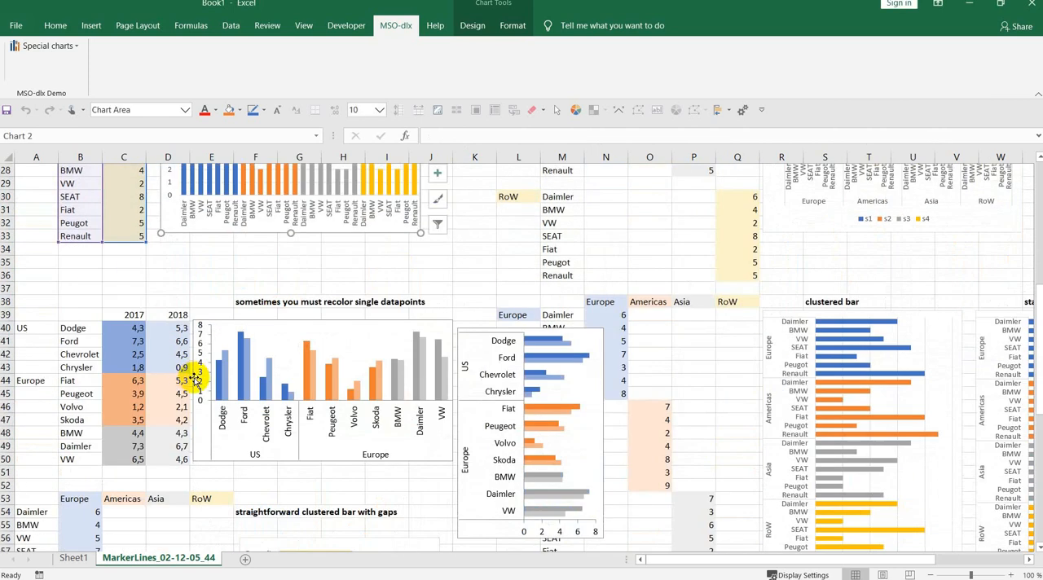
scroll(195, 381, "down", 1)
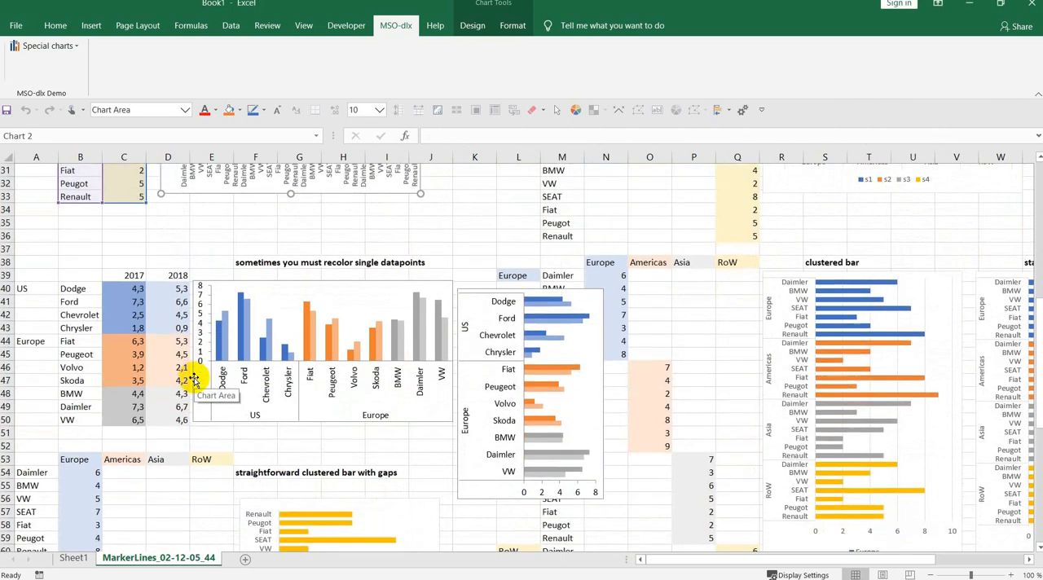
left_click(228, 352)
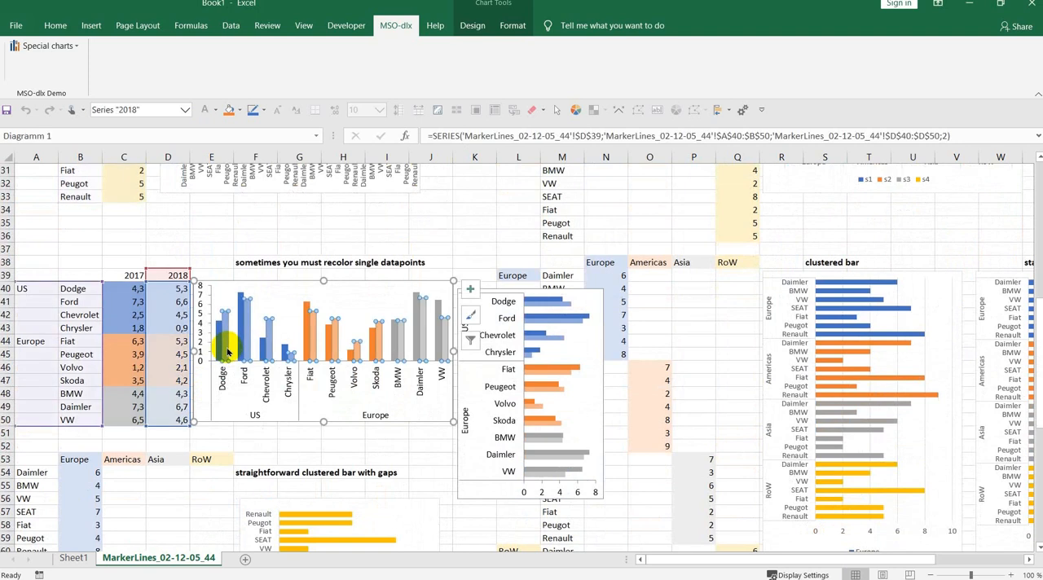
left_click(545, 326)
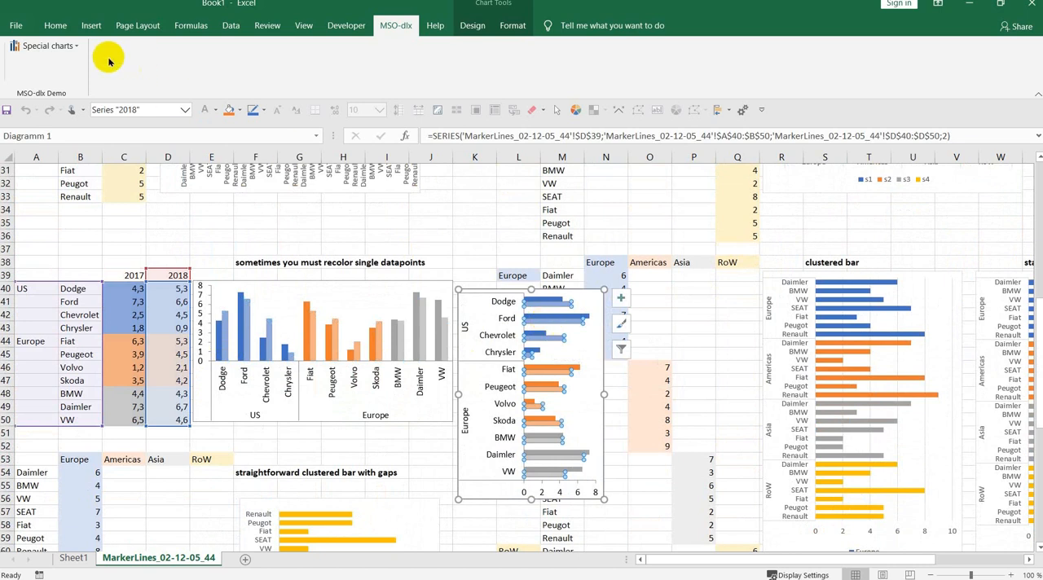
left_click(25, 46)
left_click(57, 229)
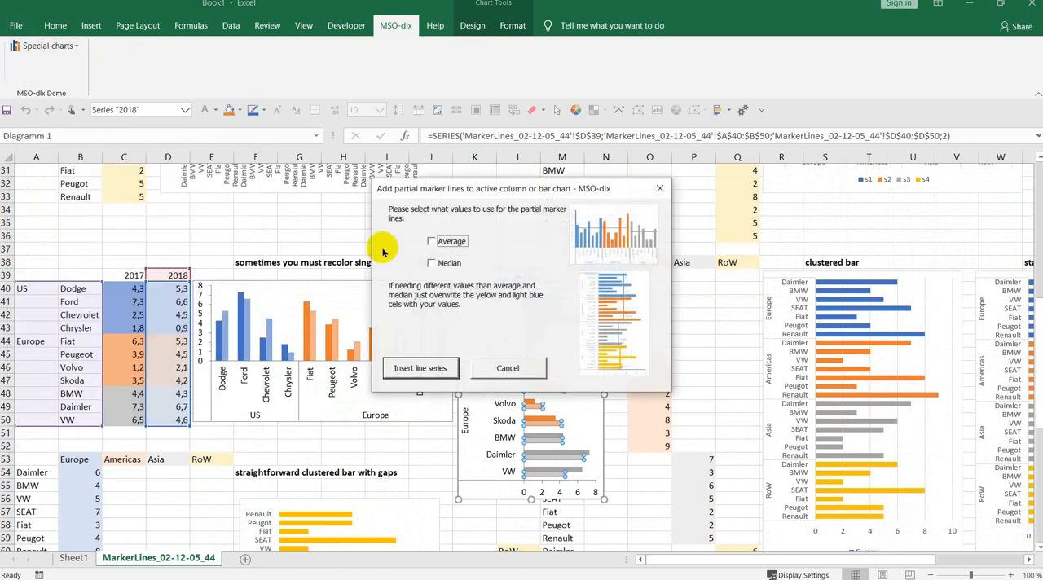
left_click(431, 241)
left_click(435, 262)
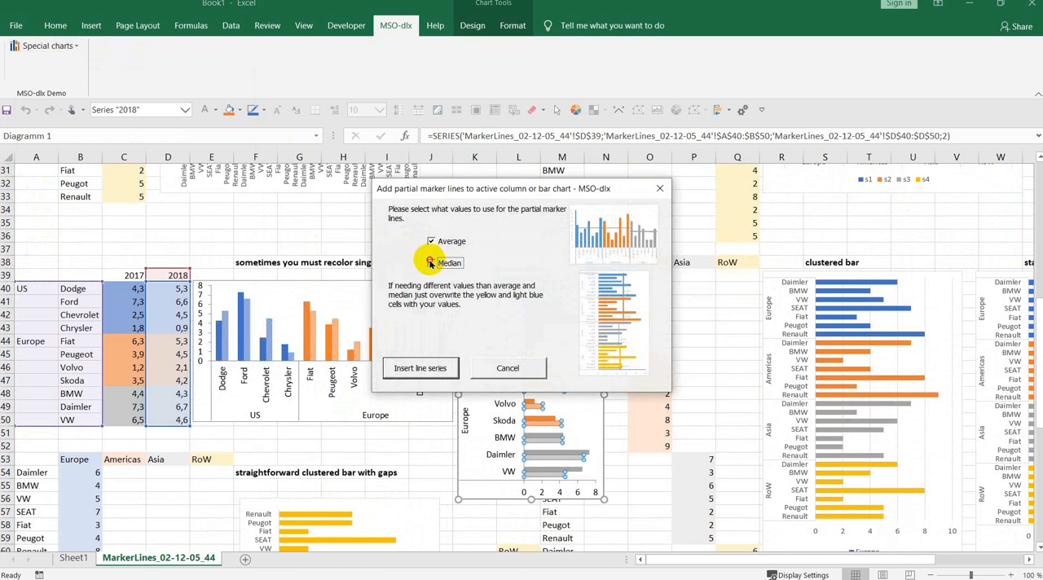
left_click(420, 368)
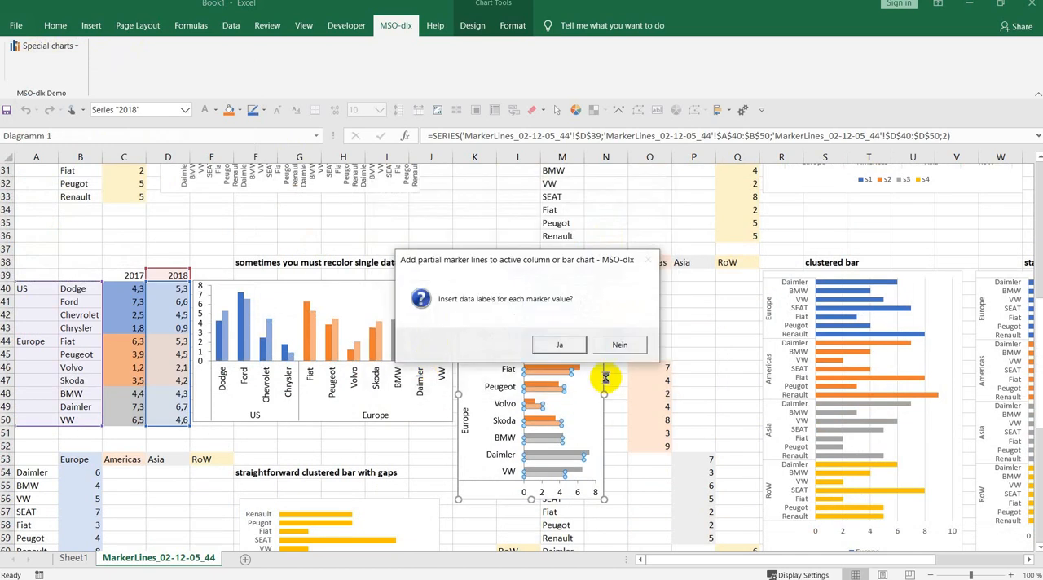
left_click(561, 345)
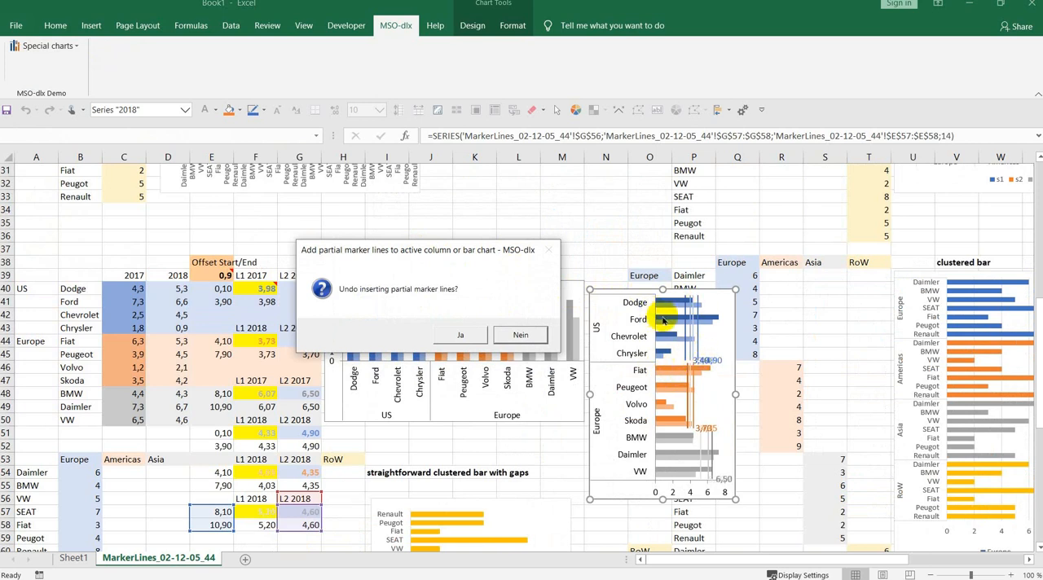
left_click(462, 335)
- Add average and median partial marker lines with data labels to the straightforward clustered bar chart with gaps, removing their legend entries and keeping the insertion
scroll(456, 359, "down", 6)
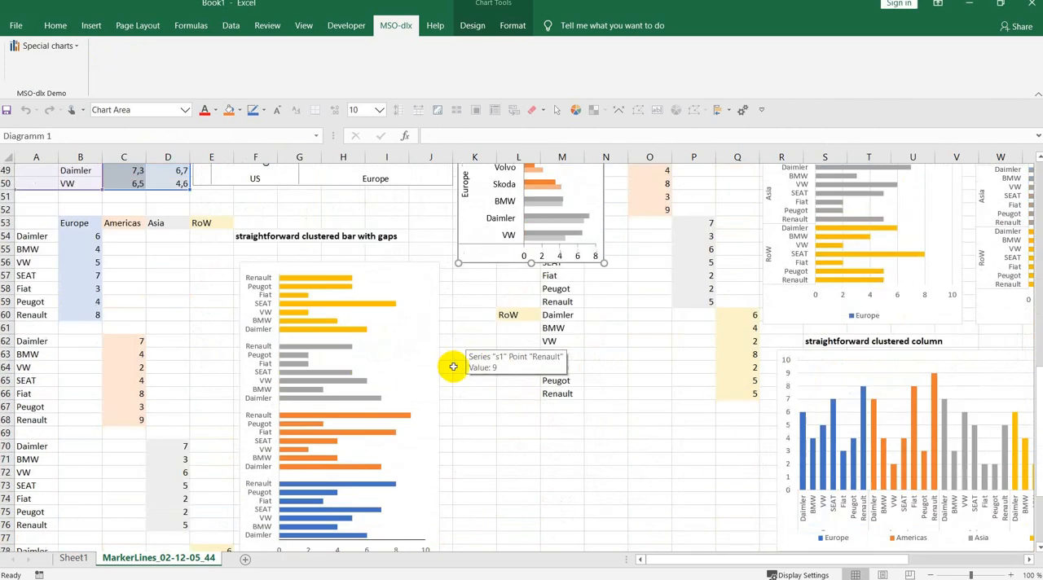
scroll(453, 366, "down", 2)
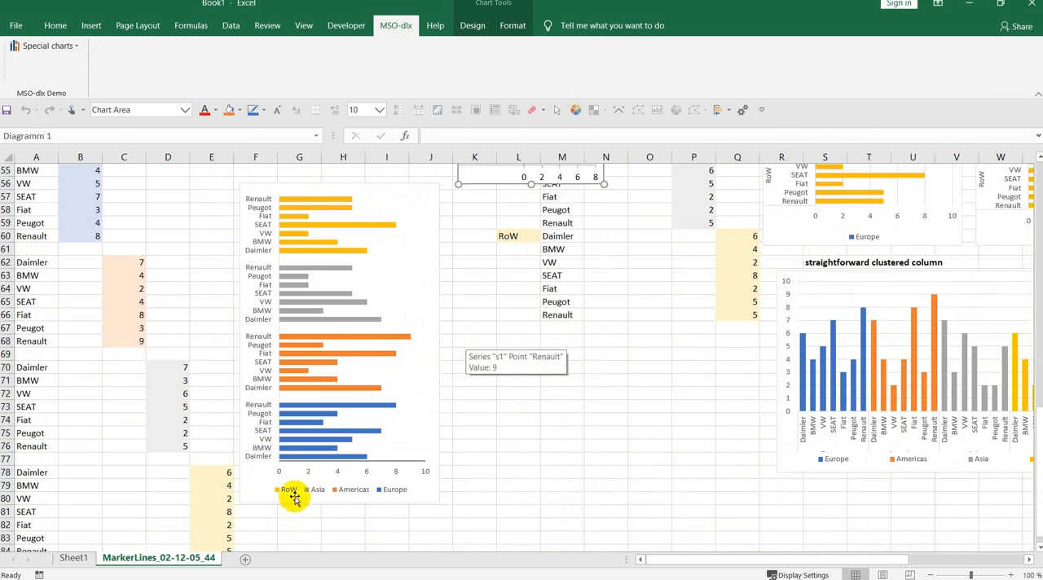
left_click(292, 493)
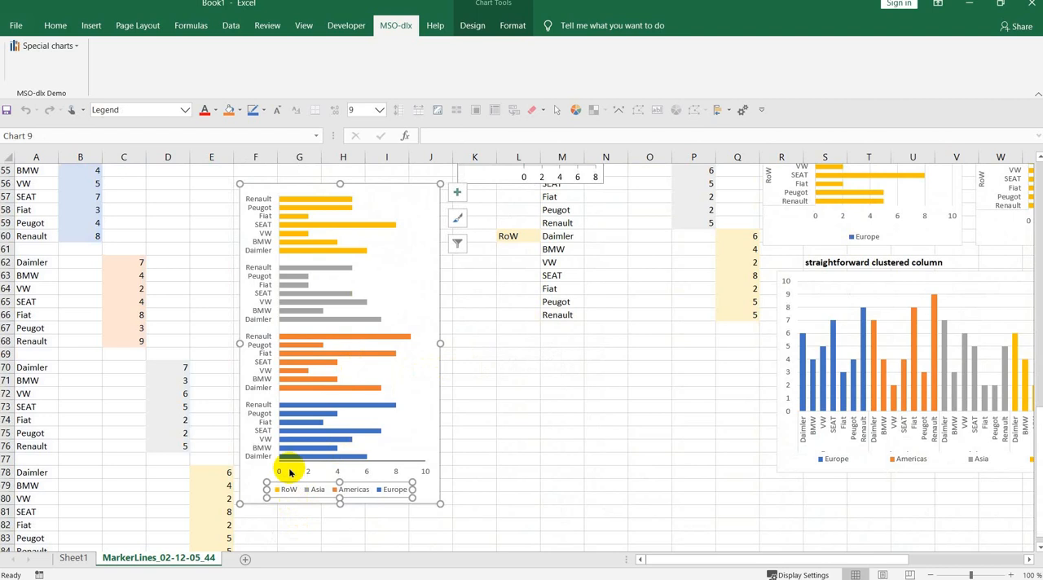
left_click(28, 45)
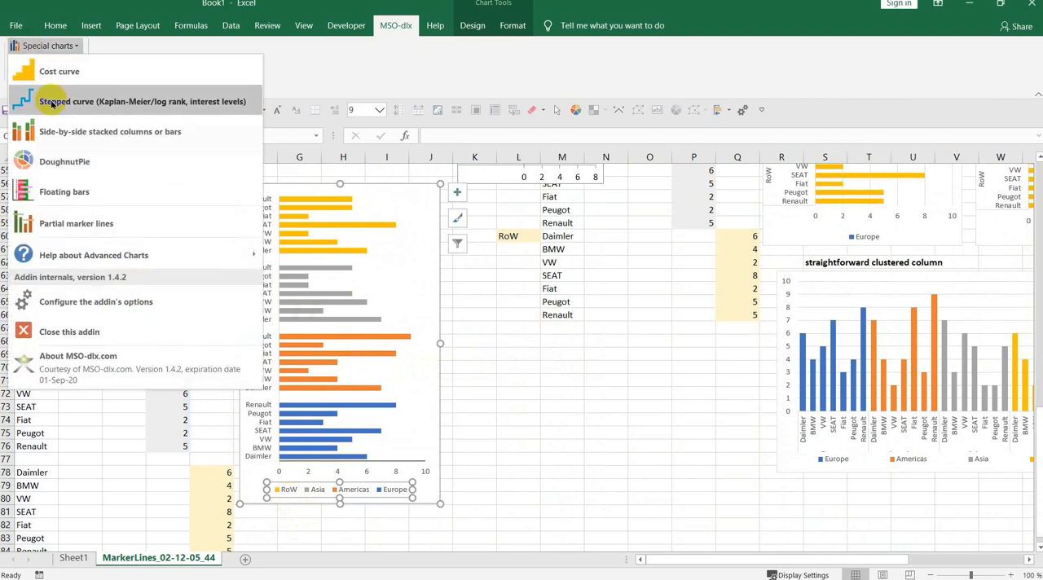
left_click(74, 223)
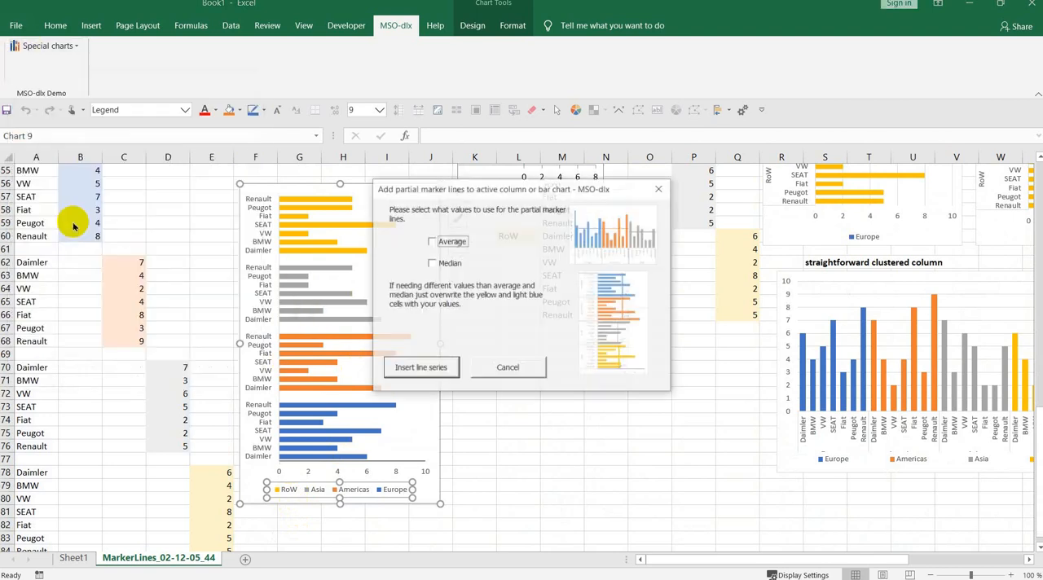
left_click(432, 241)
left_click(432, 263)
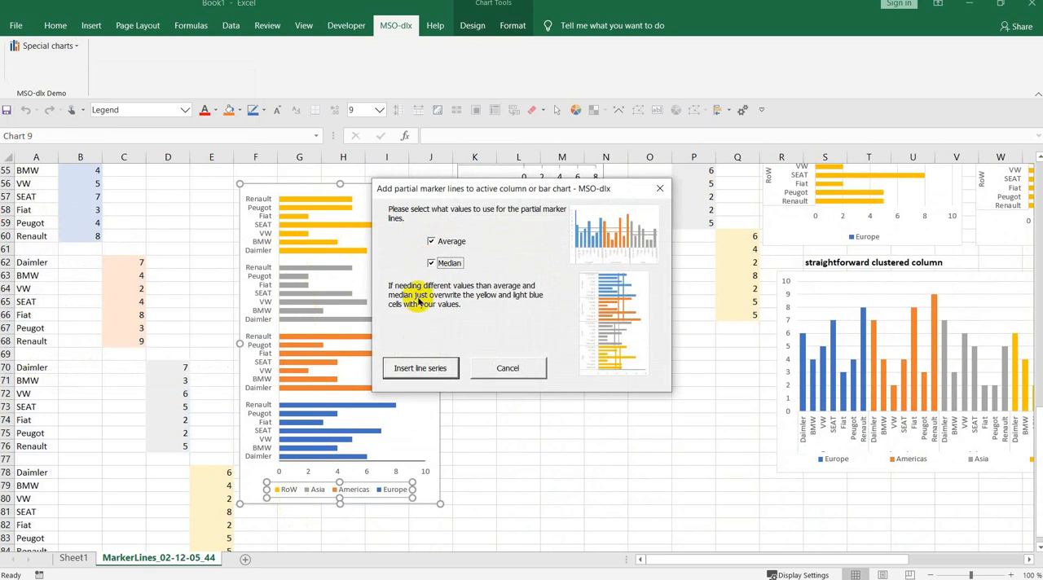
left_click(424, 367)
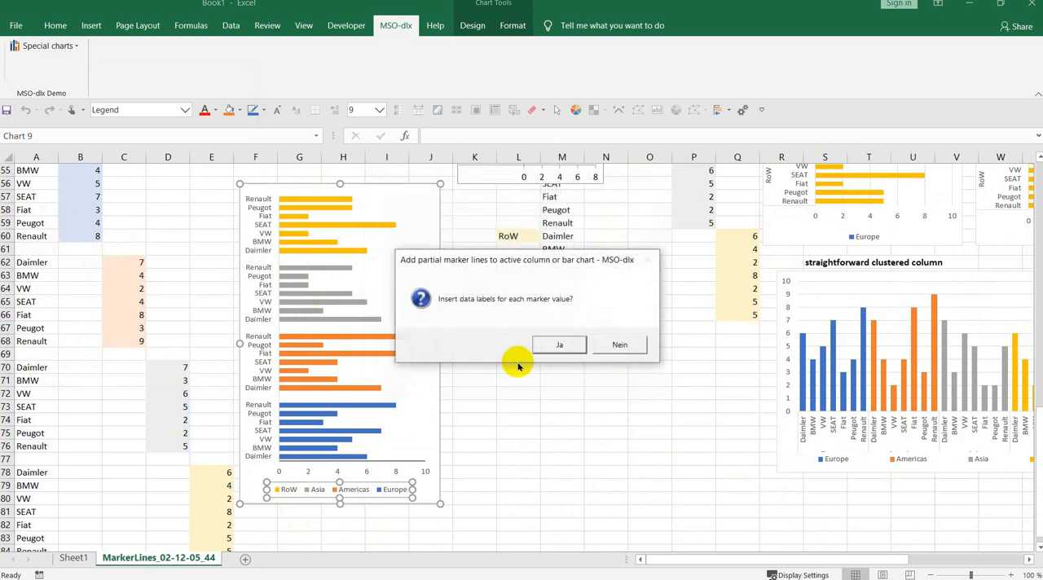
left_click(558, 346)
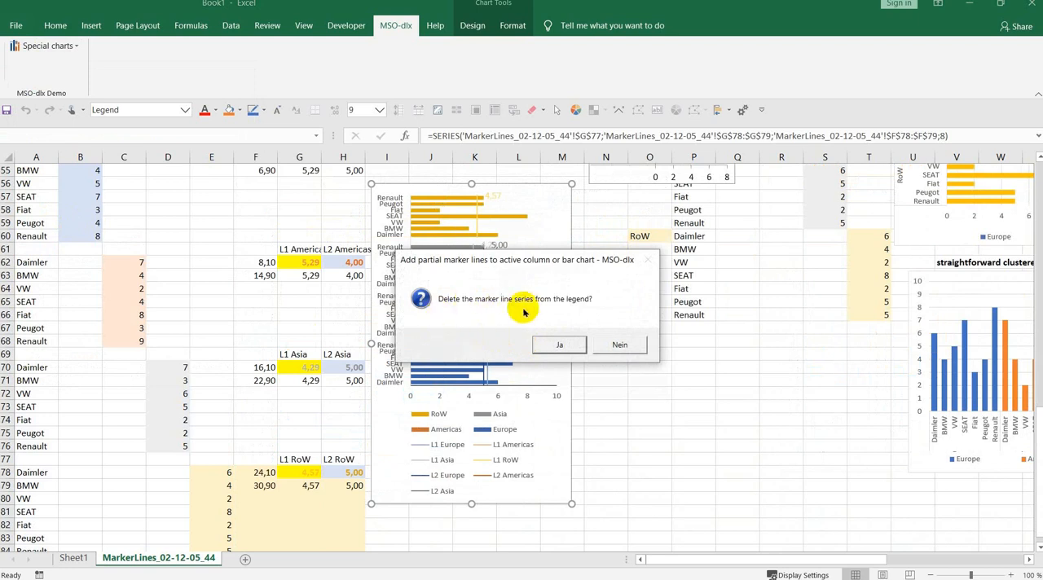
left_click(554, 345)
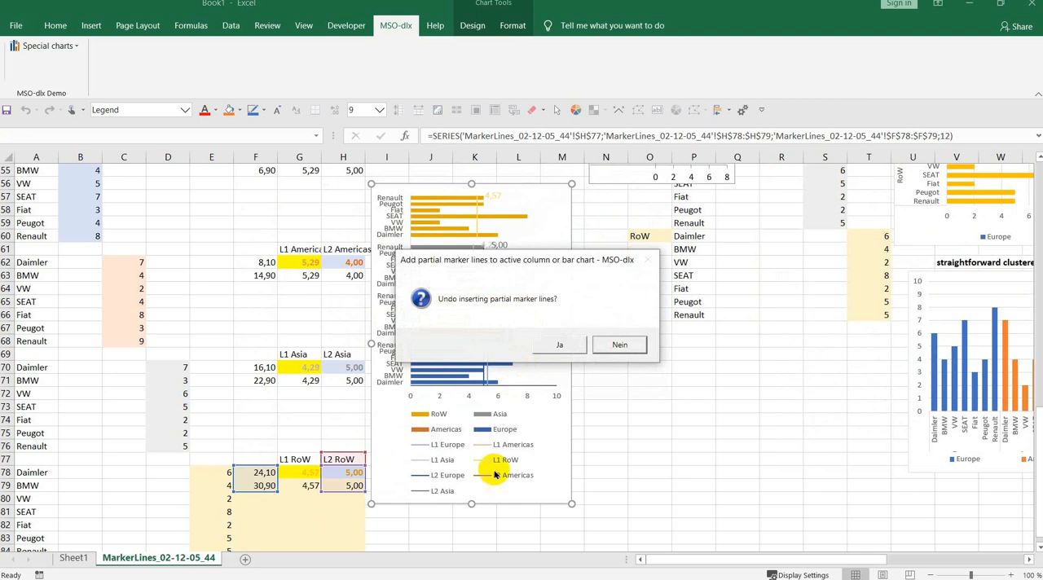
left_click(613, 345)
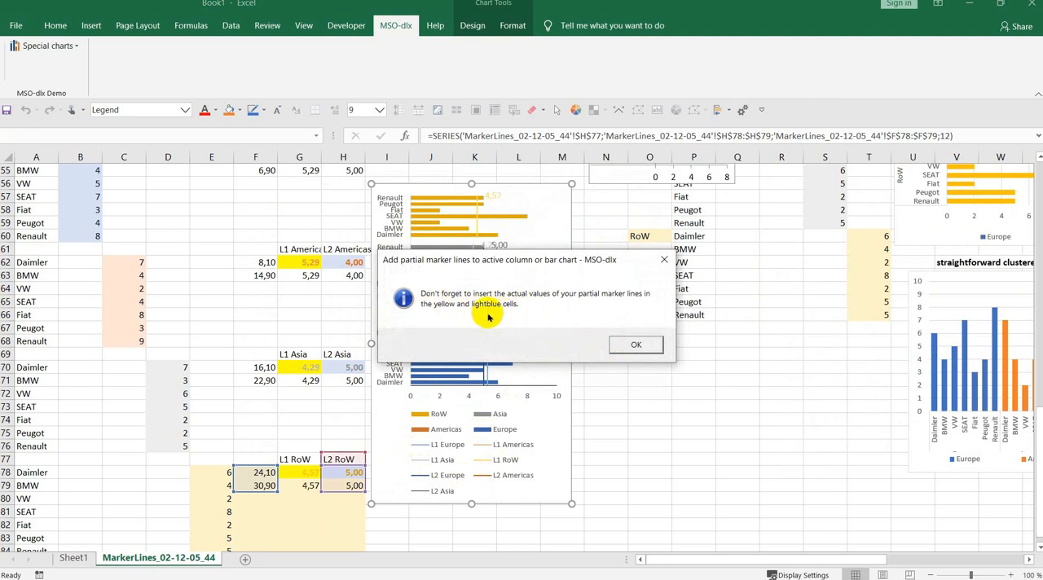
left_click(632, 344)
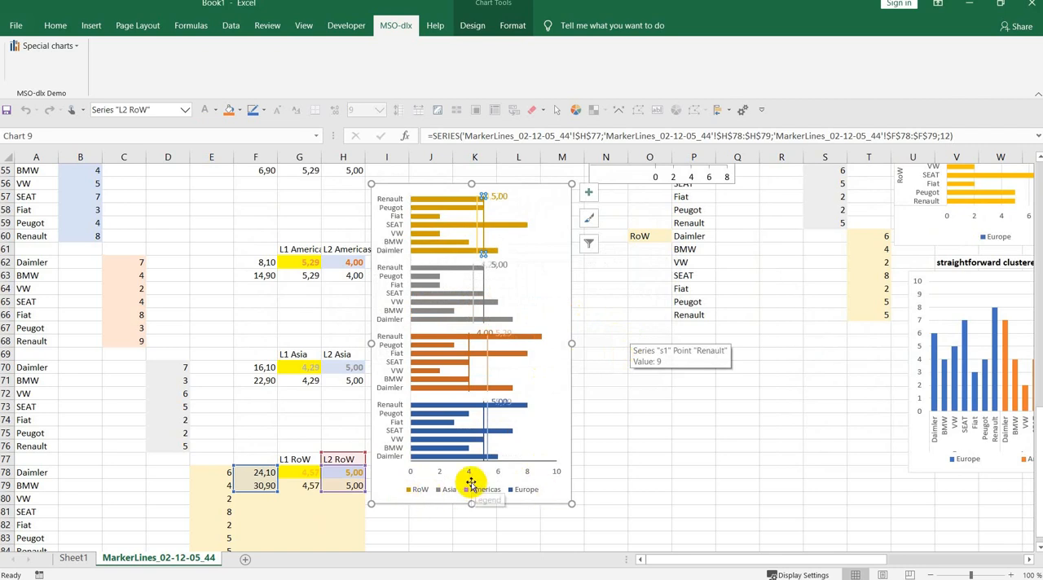
- Compare the first data rows of Europe, Americas and Asia with their inserted L1 and L2 marker line values
scroll(391, 316, "up", 2)
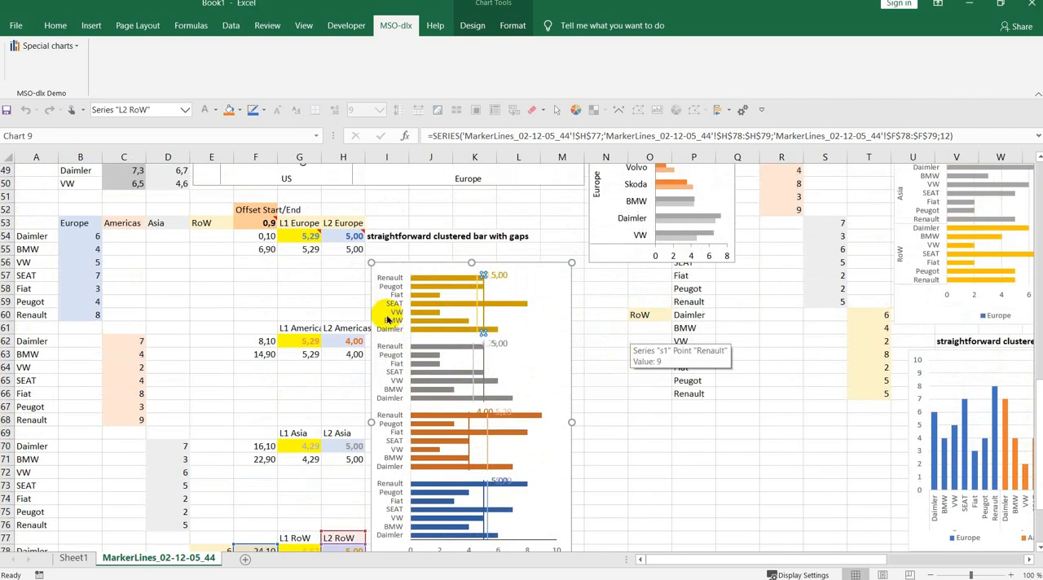
left_click_drag(72, 237, 348, 235)
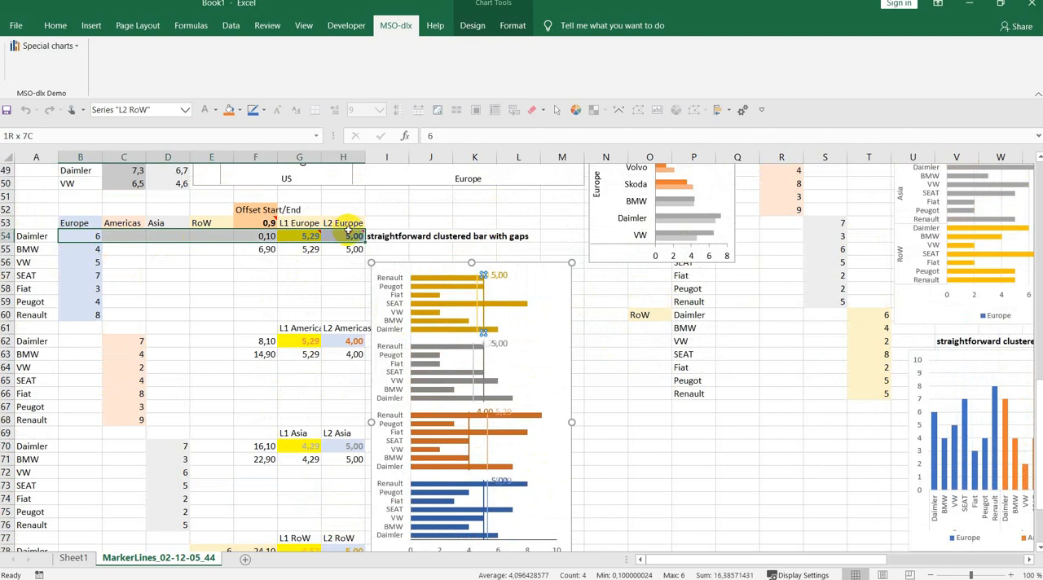
left_click_drag(123, 343, 361, 340)
left_click(183, 446)
left_click_drag(183, 447, 350, 442)
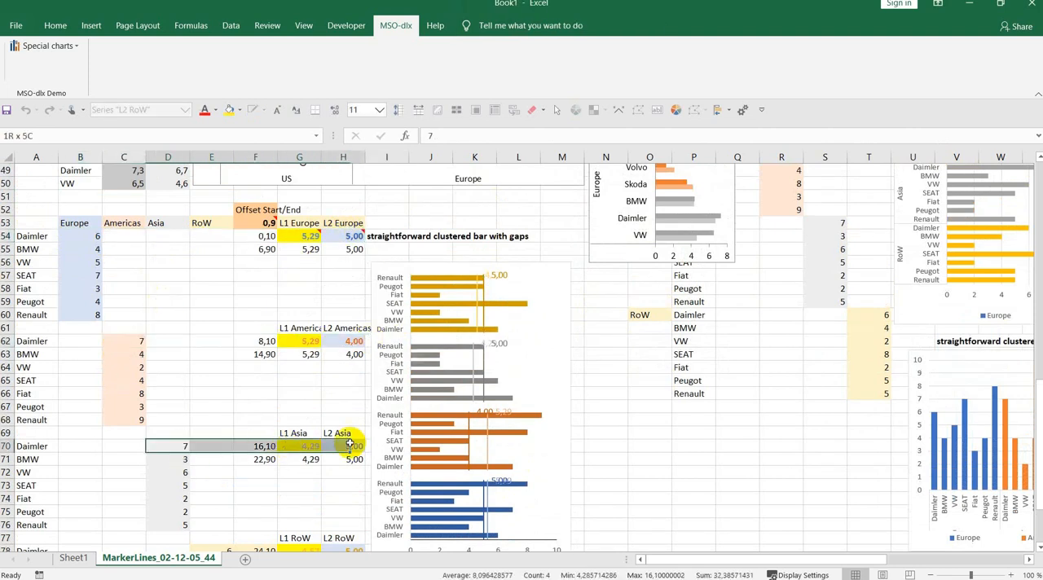
- Change the L1 Europe marker line formula in G54 to =MAX($B$54:$B$60)
scroll(371, 416, "down", 1)
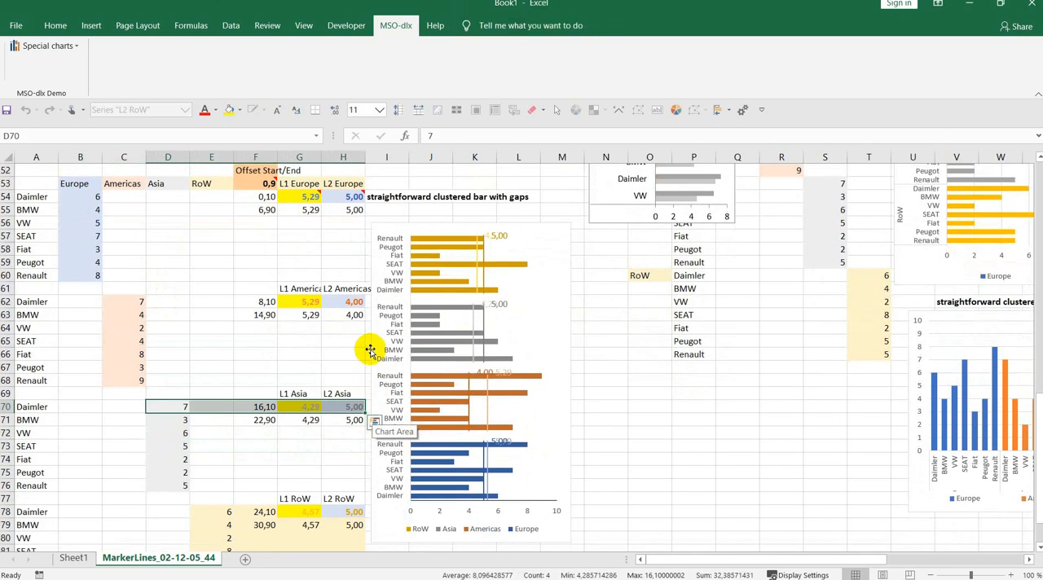
left_click(303, 197)
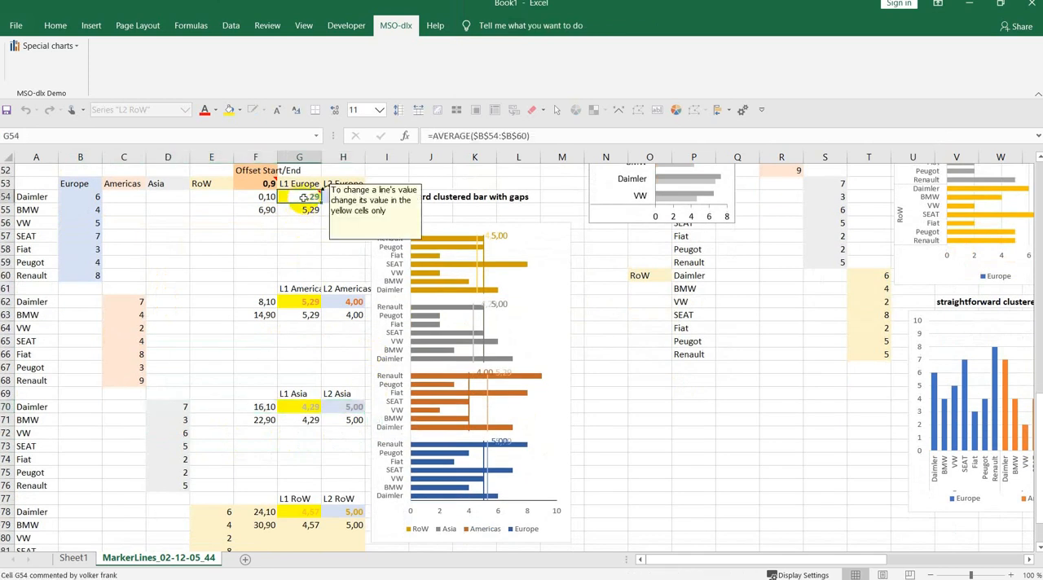
left_click(451, 135)
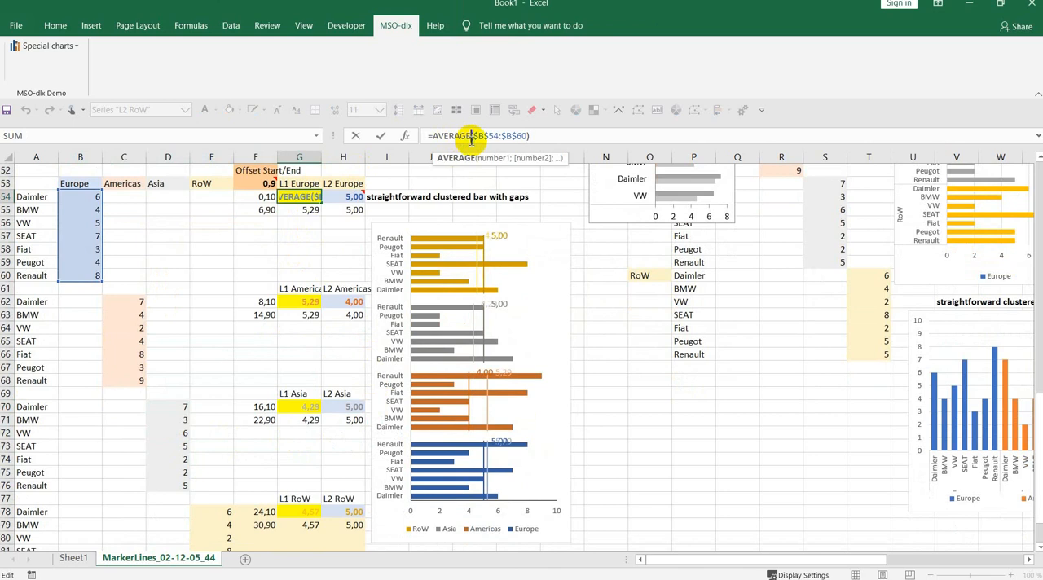
key("shift+Left")
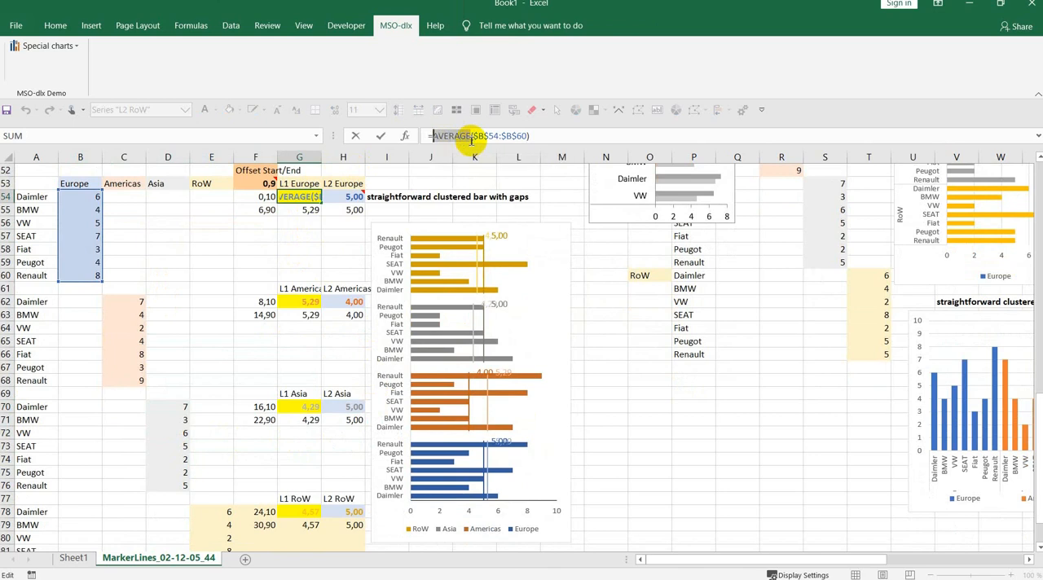
type("max")
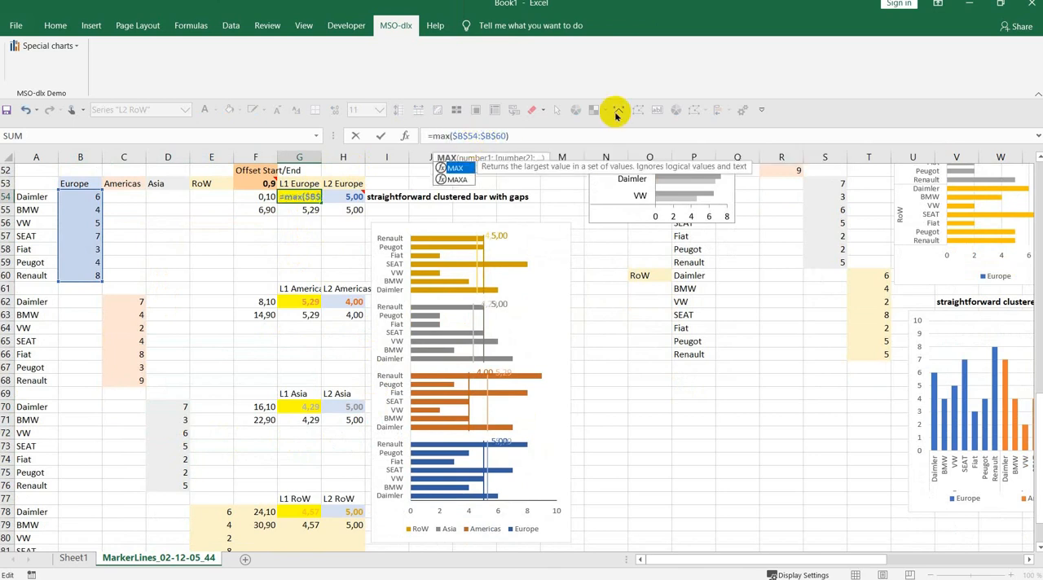
type("(")
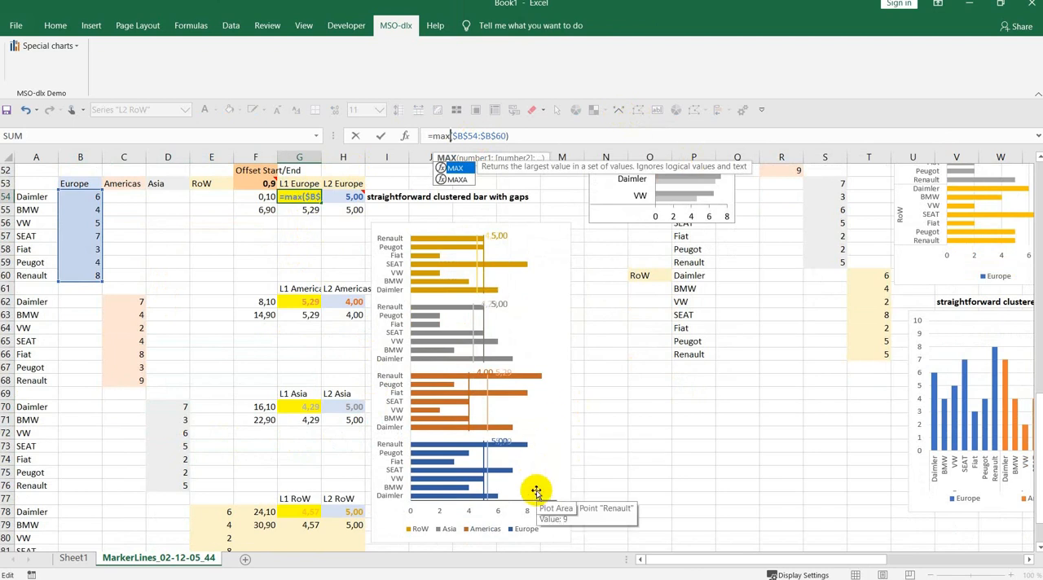
key("Return")
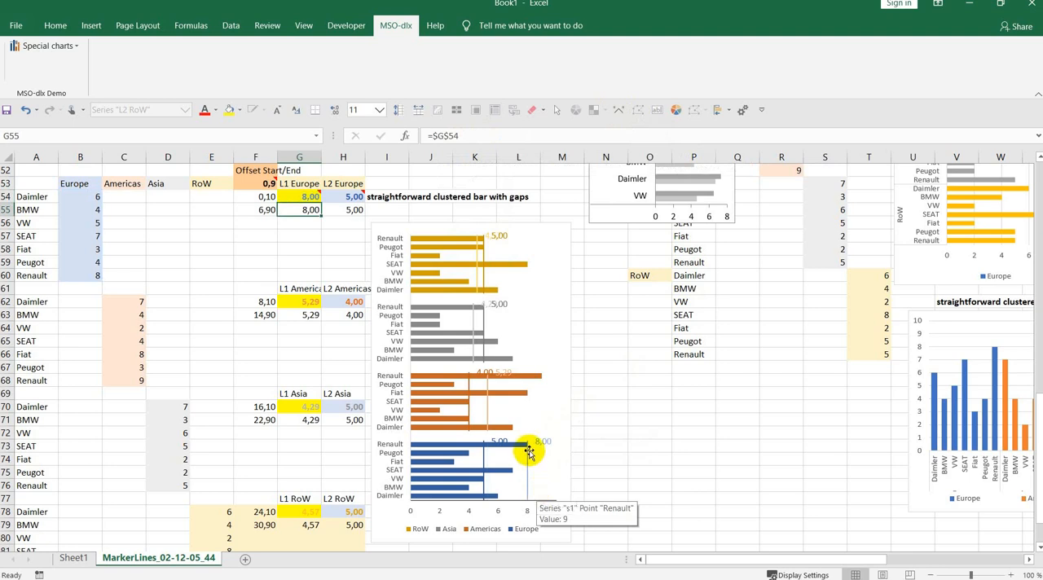
- Change the L2 Europe marker line formula in H54 to =MIN($B$54:$B$60)
left_click(342, 196)
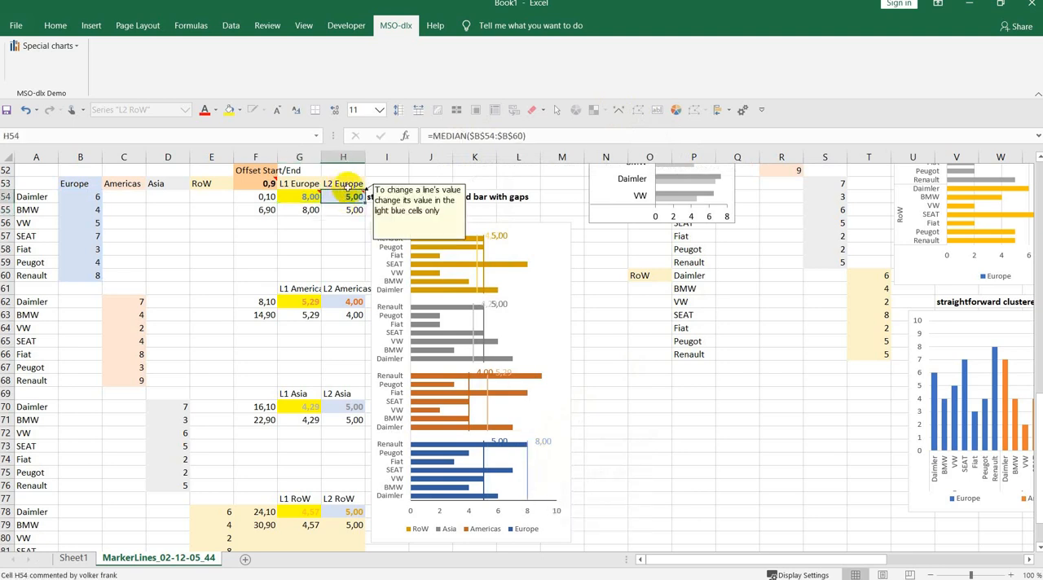
left_click(441, 135)
left_click(460, 135)
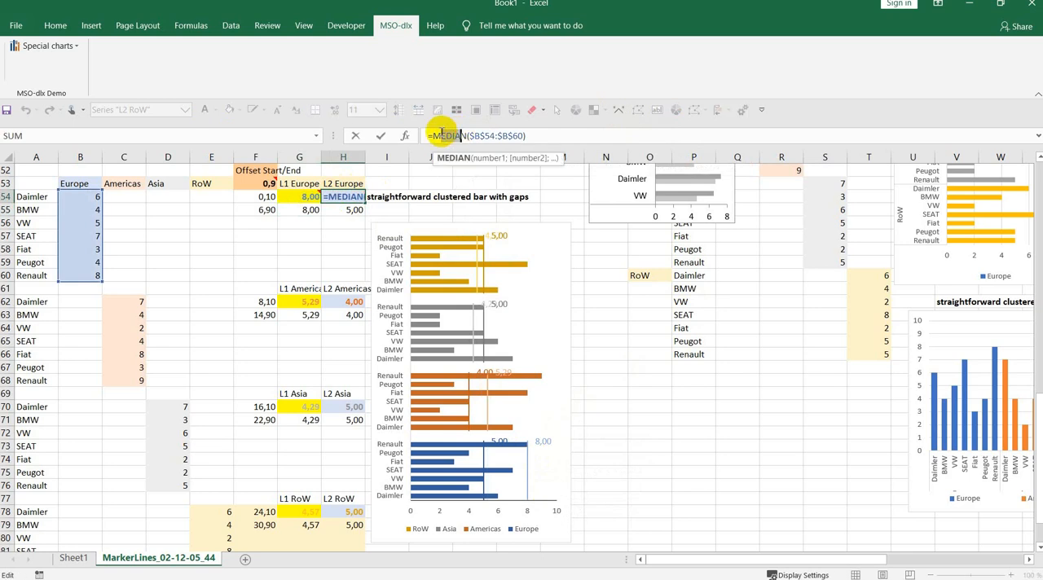
type("i")
key("Return")
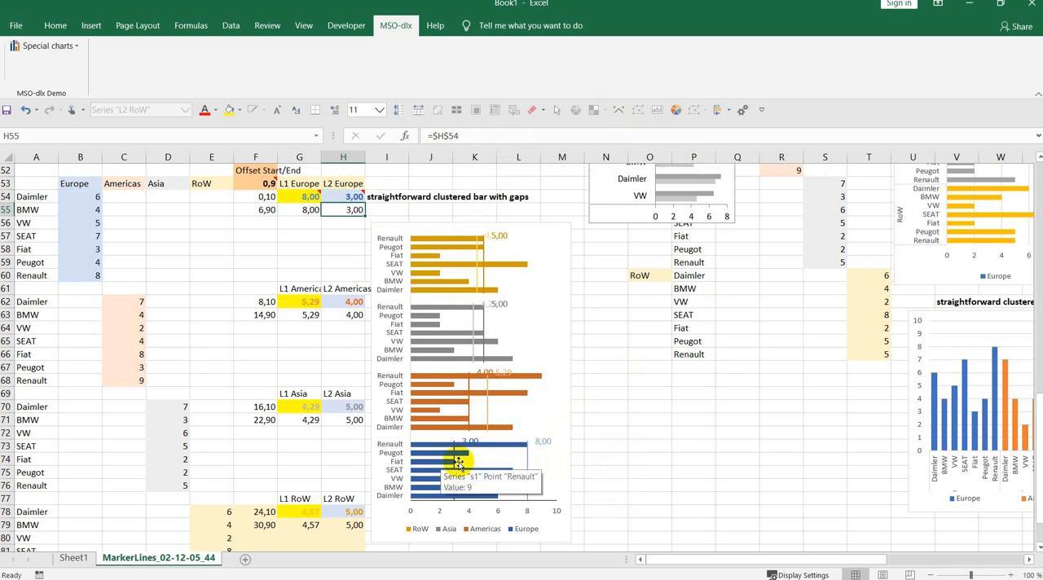
mouse_move(454, 470)
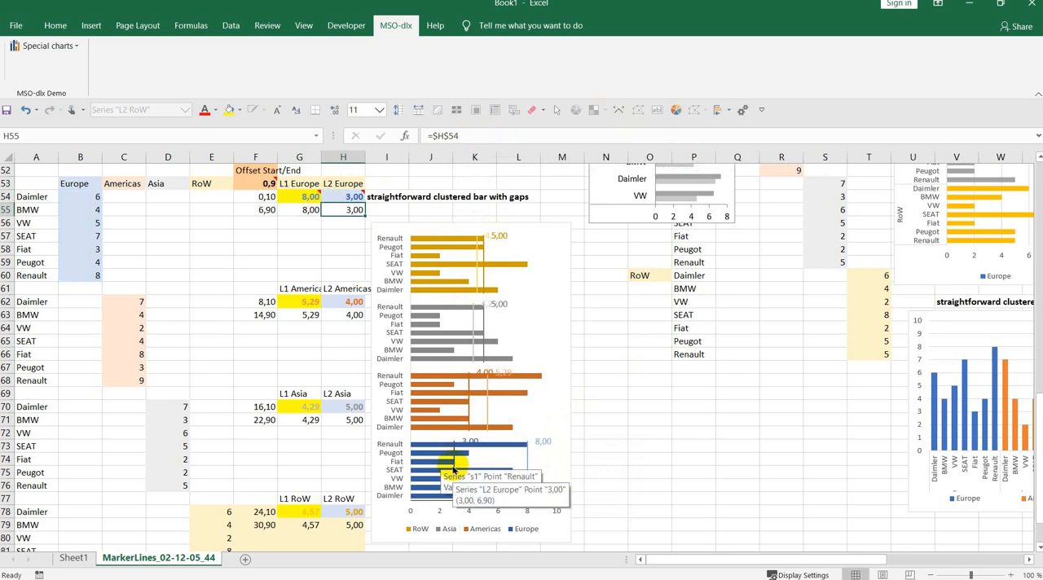
- Review the L1 and L2 Europe marker value cells G54 and H54 against the lines in the bar chart
left_click(303, 199)
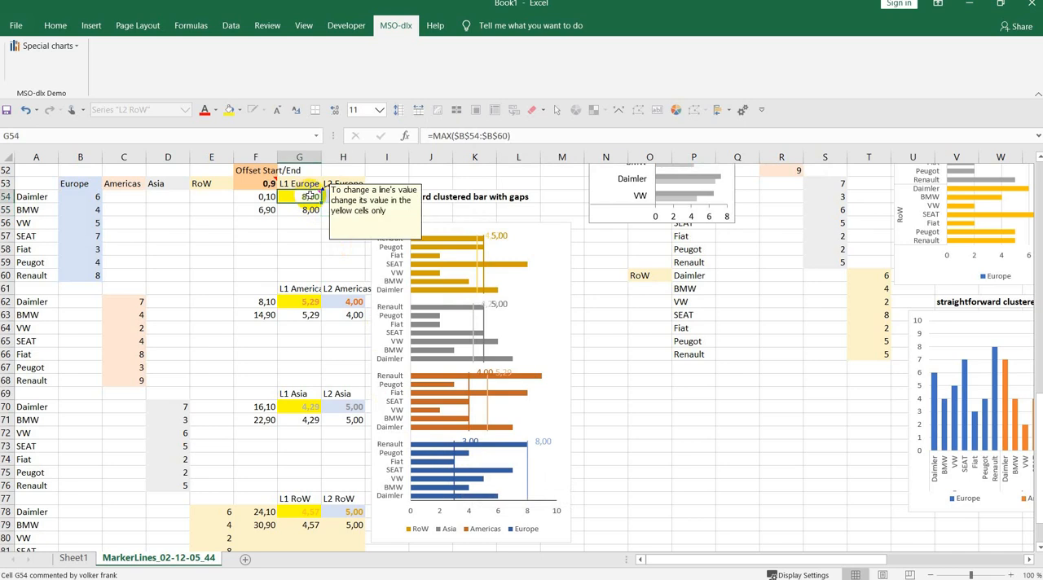
key("Right")
key("Left")
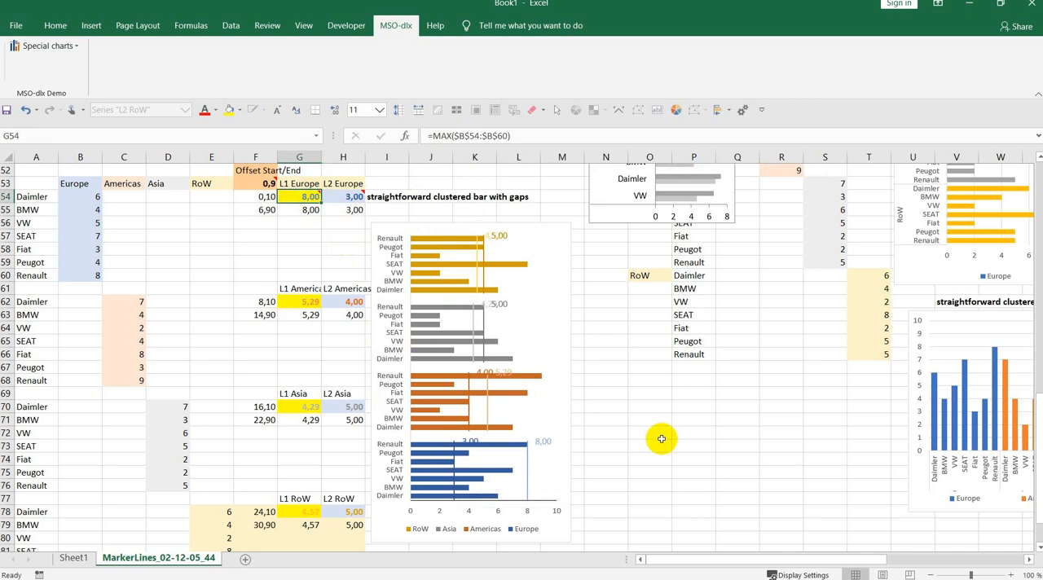
- Review the chart types and secondary axis assignments of all series in the clustered bar chart with gaps, leaving them as they are
right_click(435, 267)
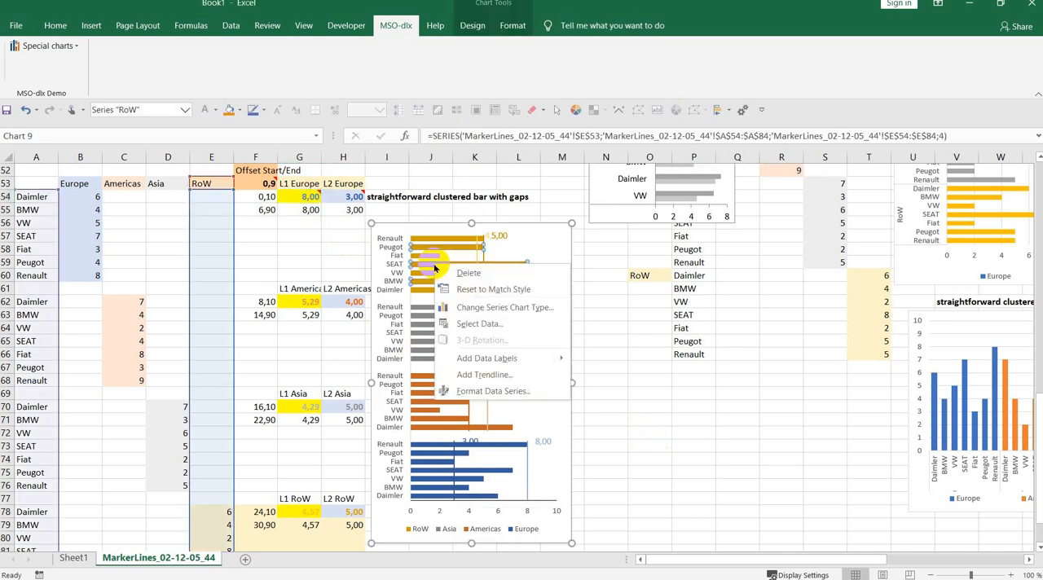
left_click(493, 308)
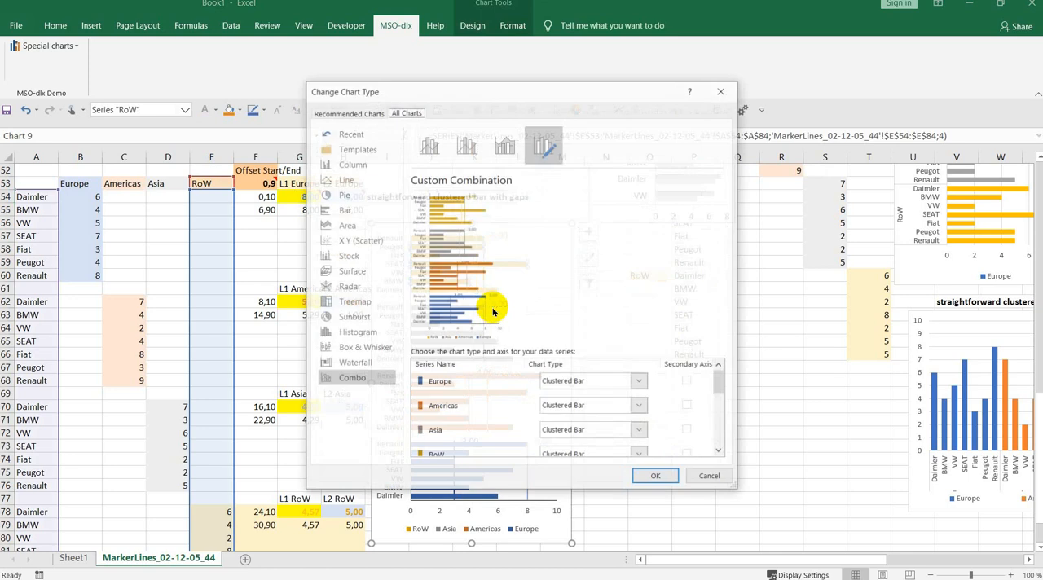
left_click_drag(722, 380, 718, 437)
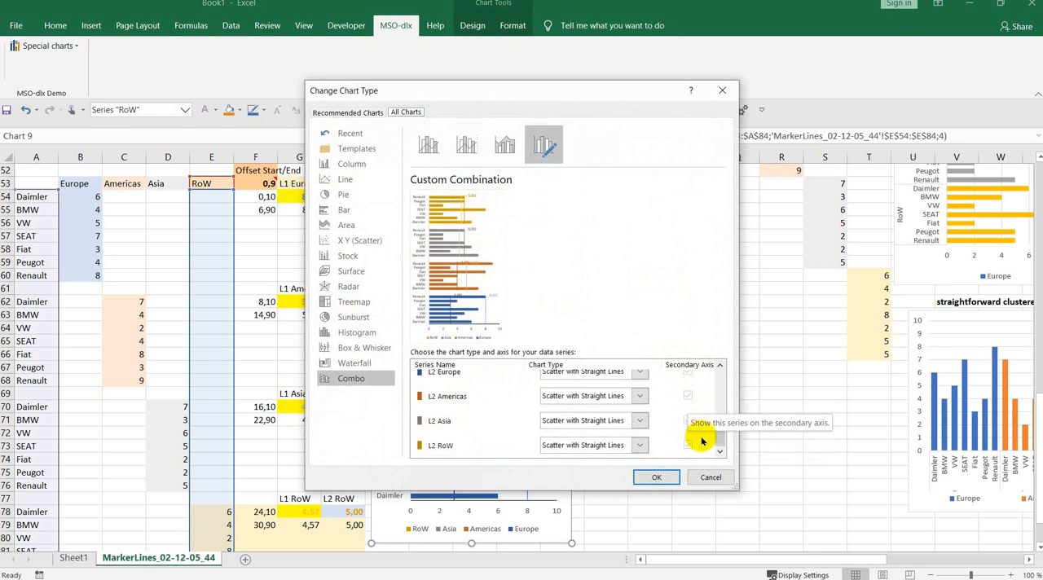
left_click(710, 477)
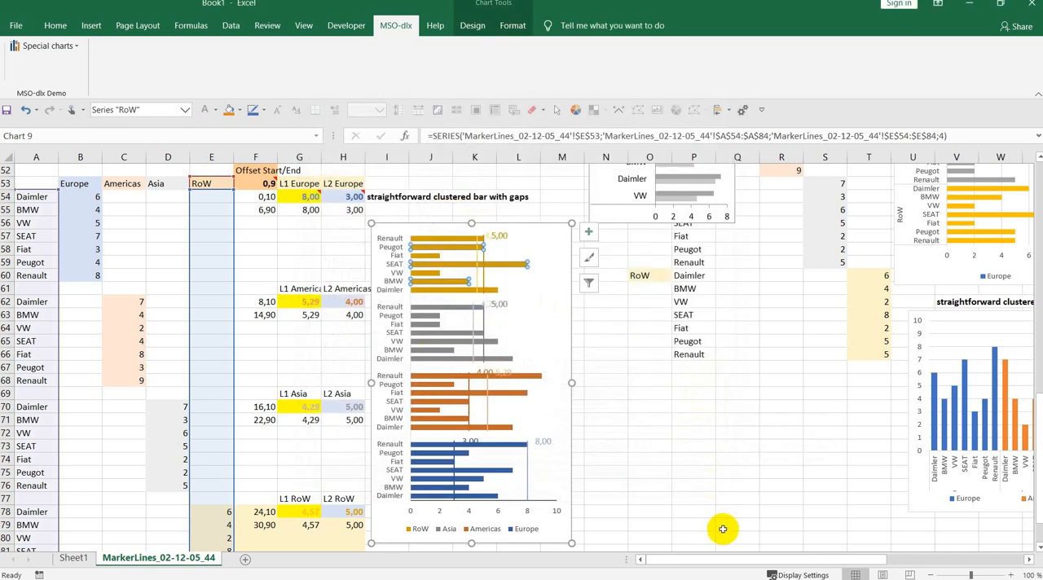
- Insert average and median partial marker lines into the clustered column chart of the skillfully built data
scroll(728, 528, "up", 7)
scroll(729, 529, "up", 10)
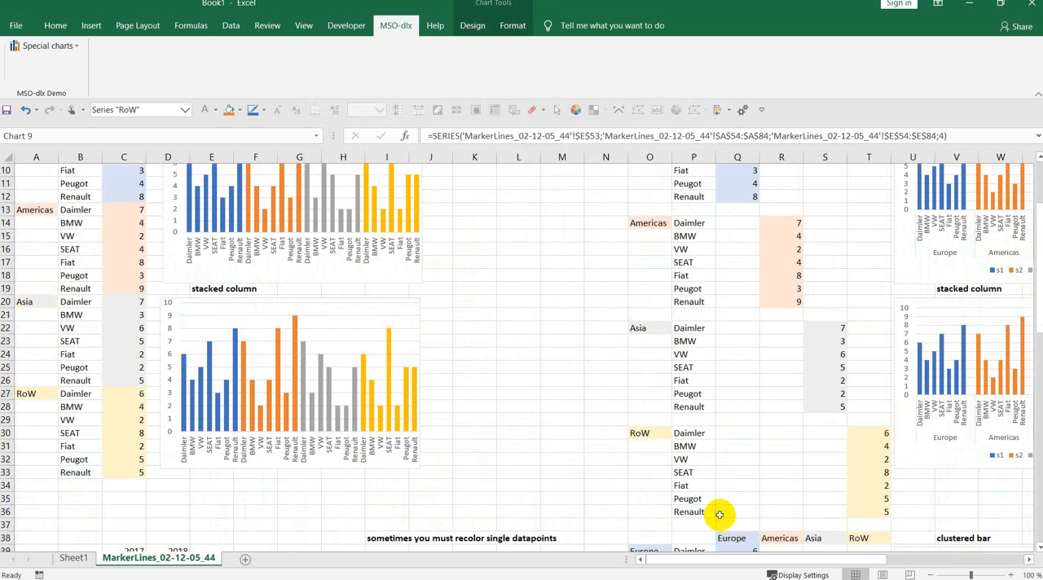
left_click_drag(717, 559, 757, 559)
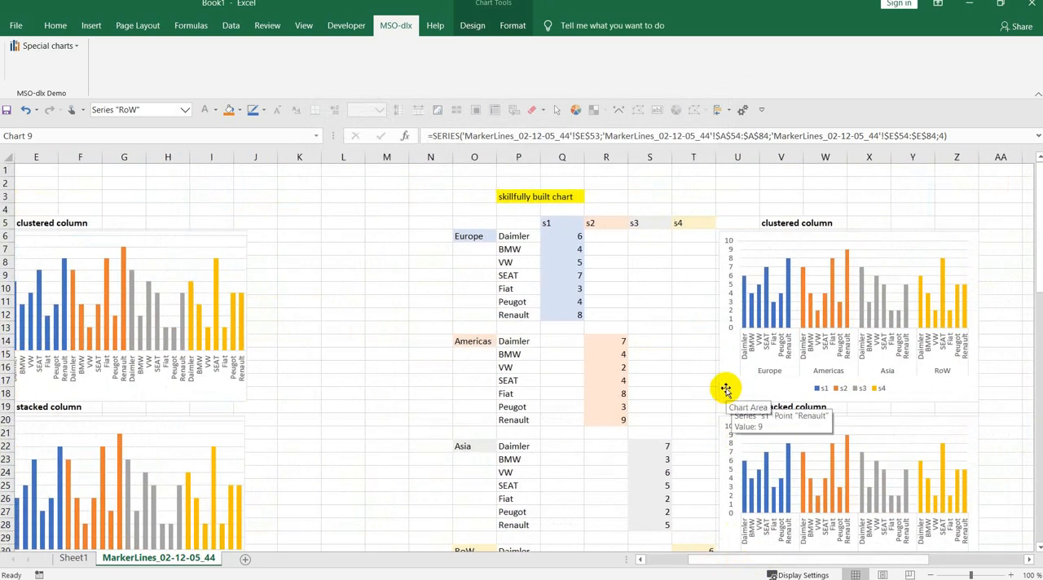
left_click(726, 389)
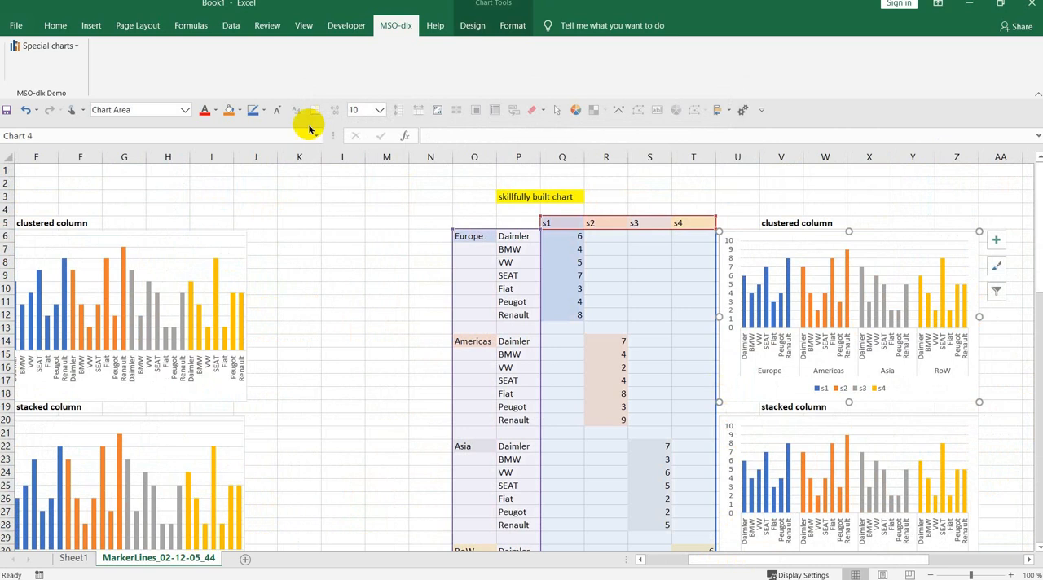
left_click(38, 46)
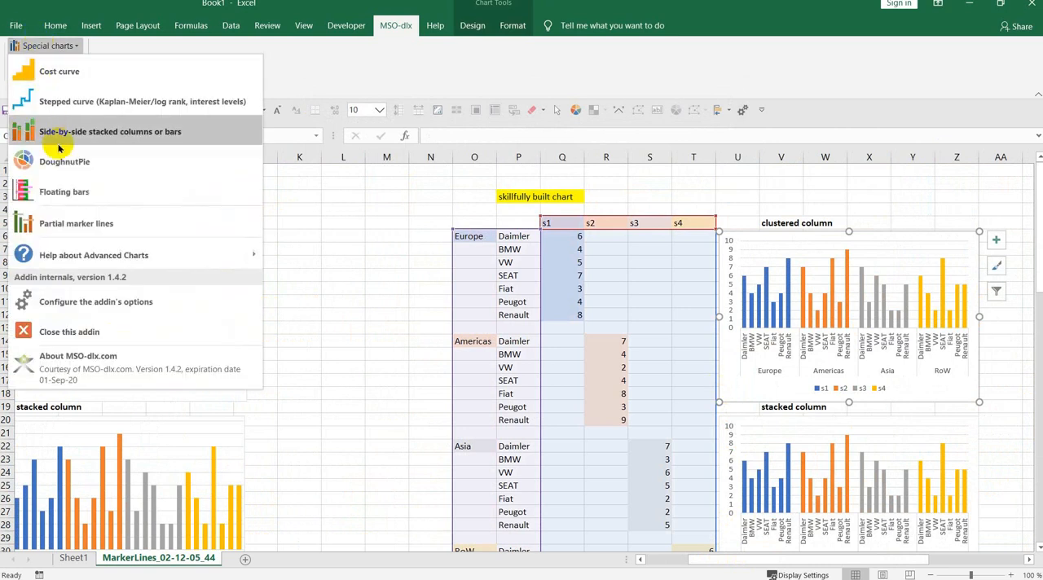
left_click(69, 223)
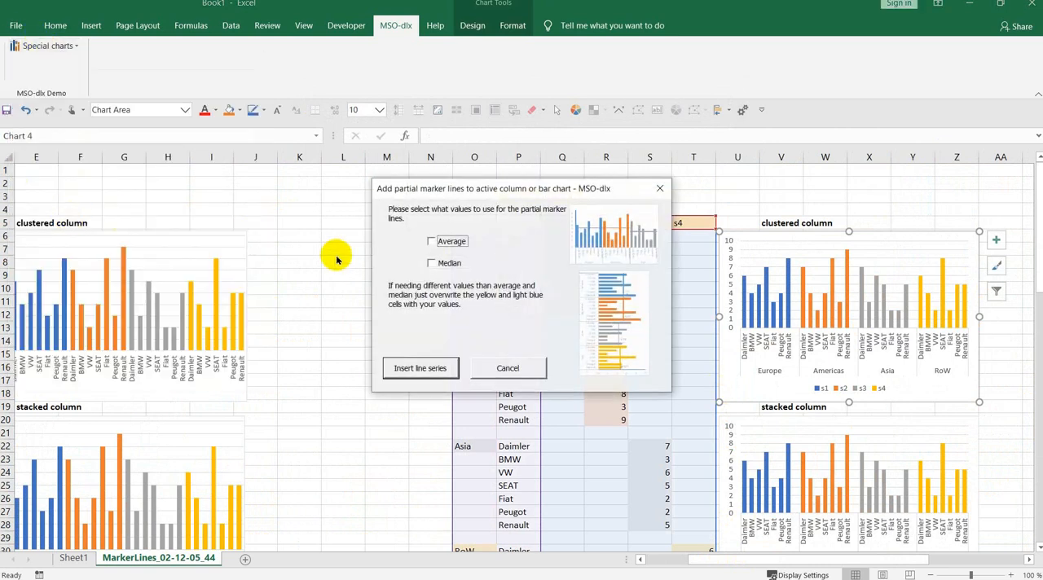
left_click(431, 241)
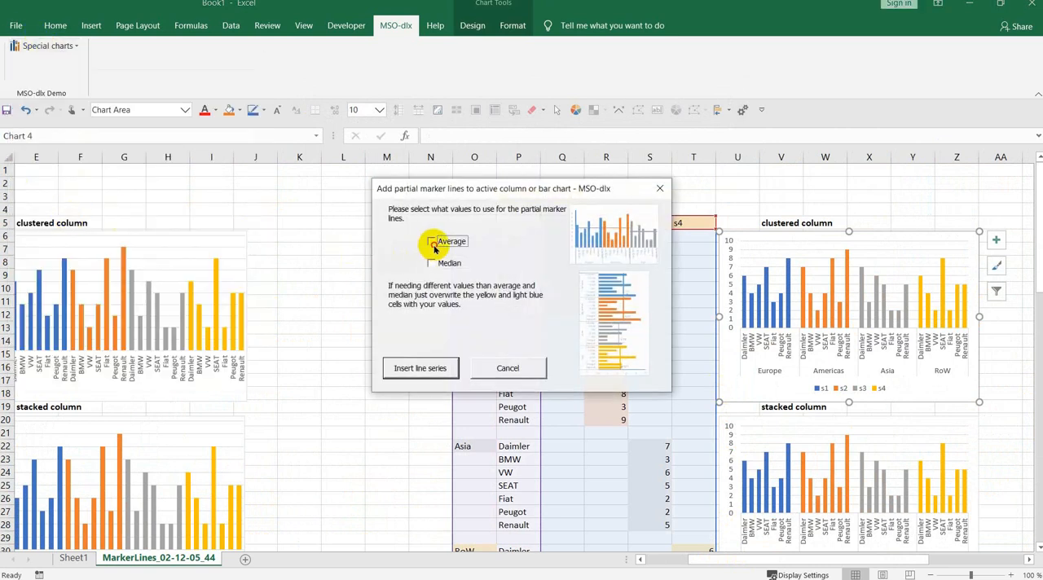
left_click(429, 367)
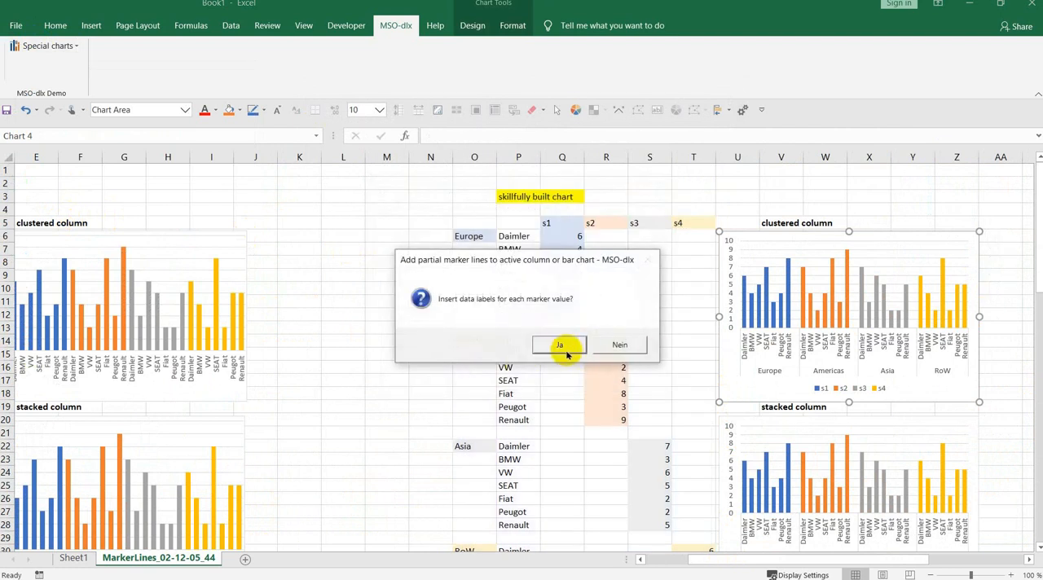
- Add data labels for each marker value, delete the marker line series from the legend and keep the inserted lines
left_click(563, 345)
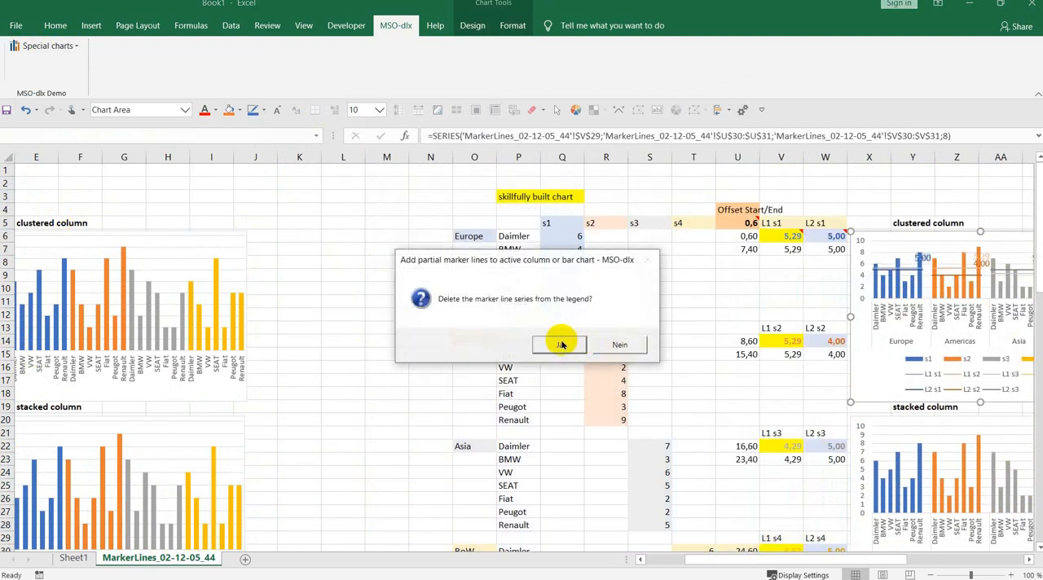
left_click(558, 345)
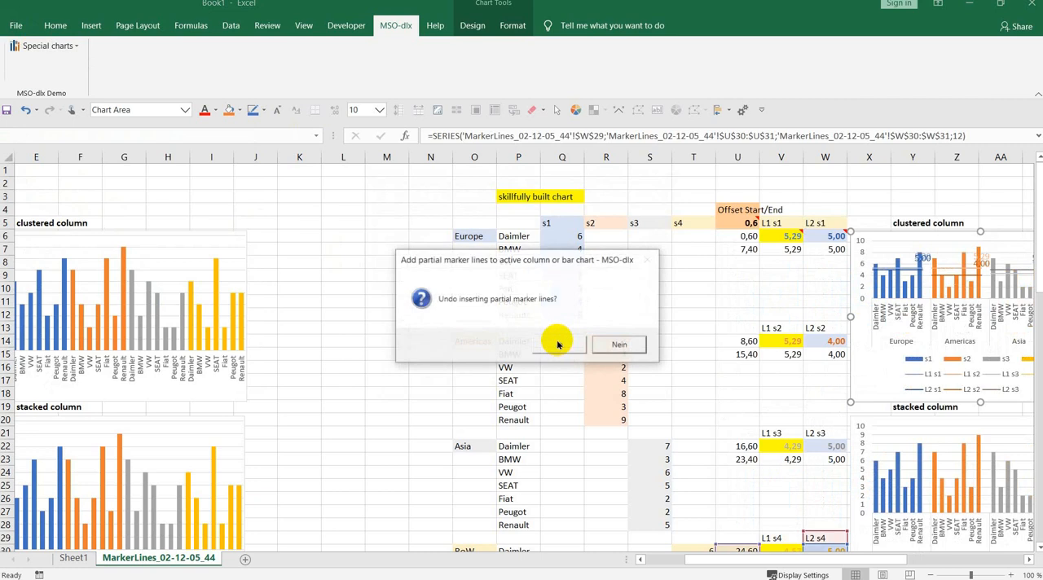
left_click(625, 346)
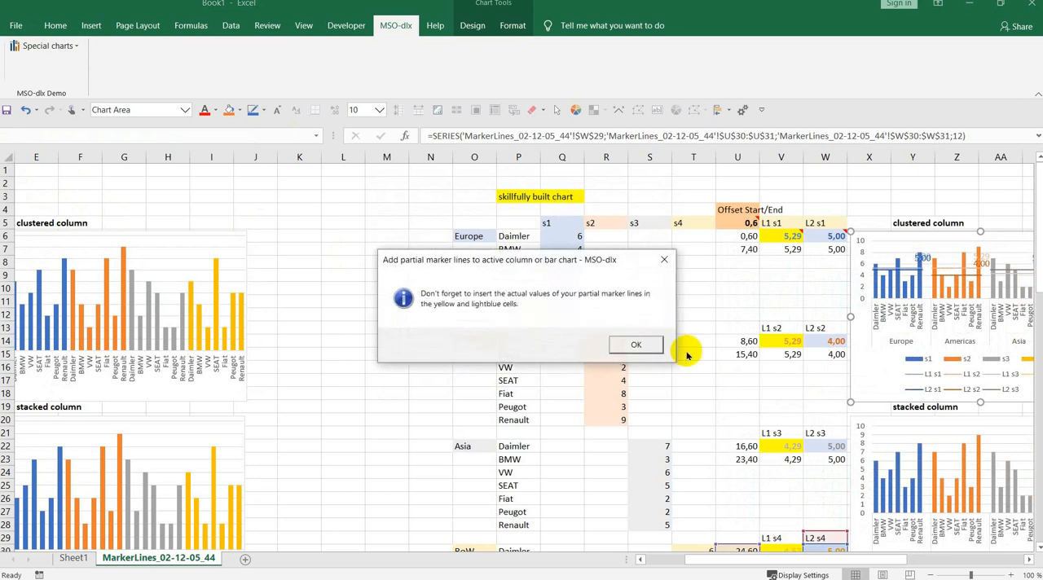
left_click(638, 346)
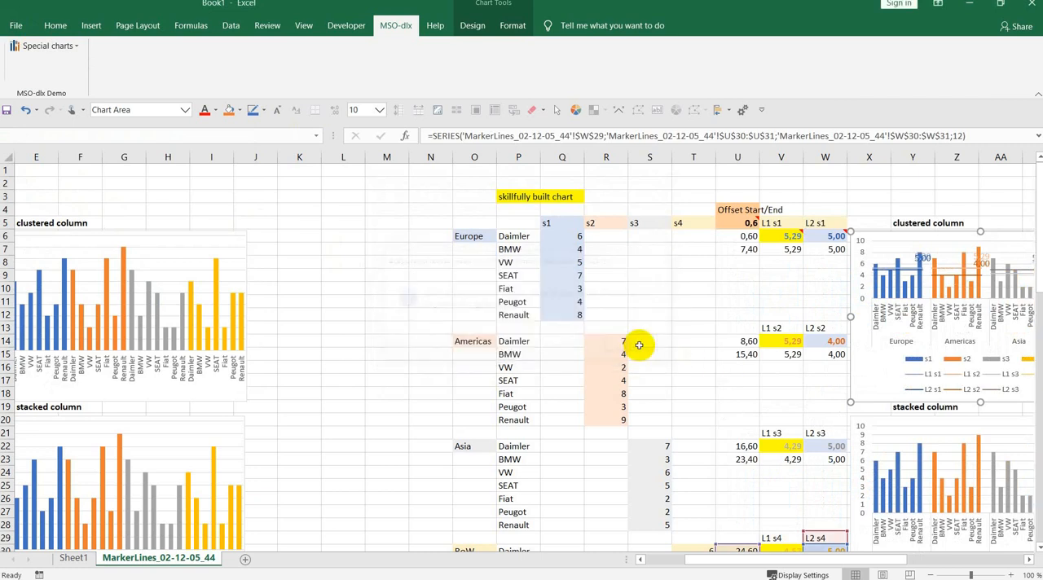
- Try the L2 s1 and L2 s2 marker lines on the secondary axis of the clustered column chart, and discard the changes
left_click_drag(744, 556, 922, 551)
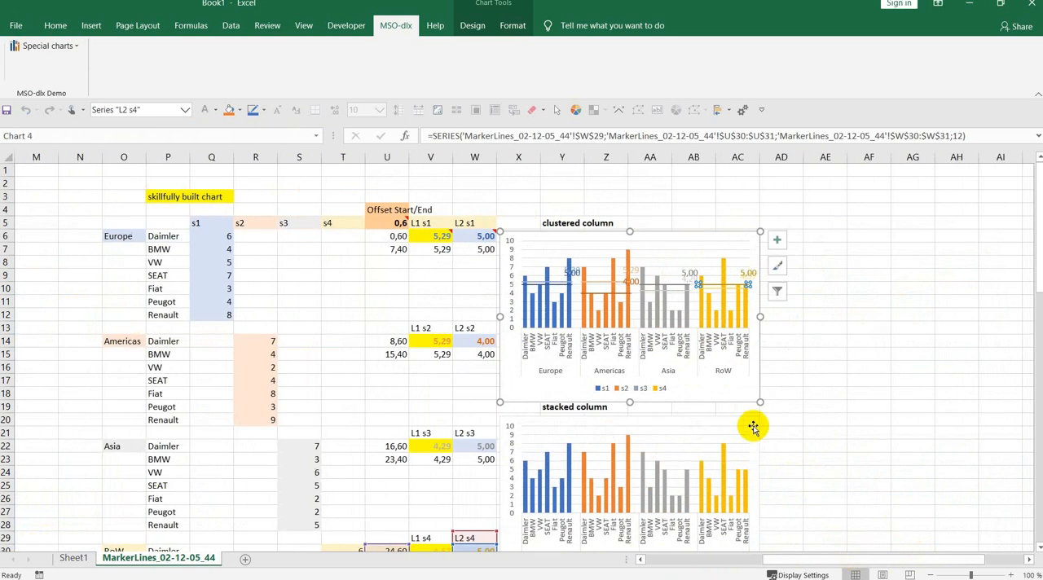
right_click(572, 305)
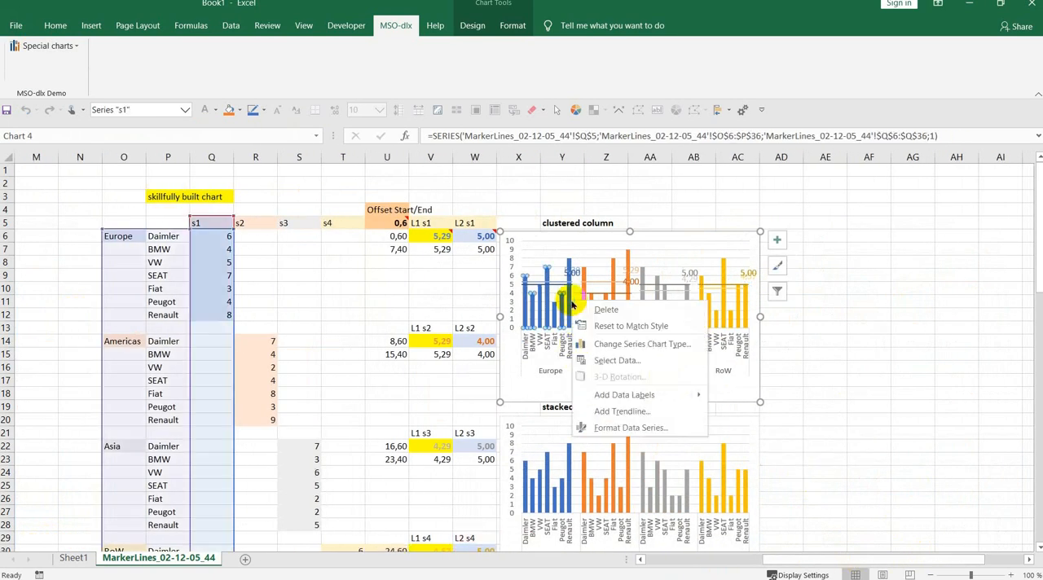
left_click(604, 346)
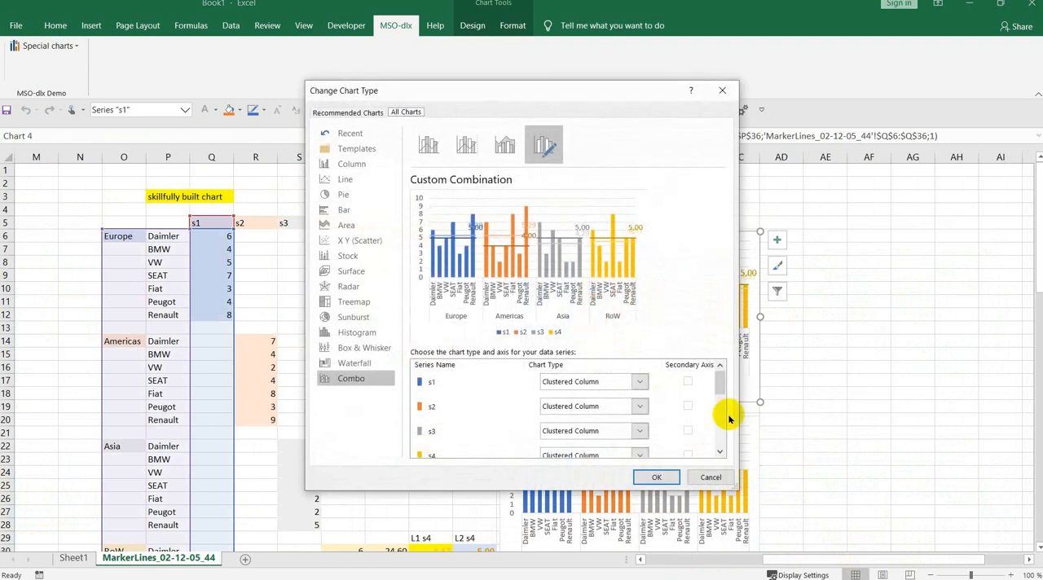
left_click_drag(720, 380, 717, 420)
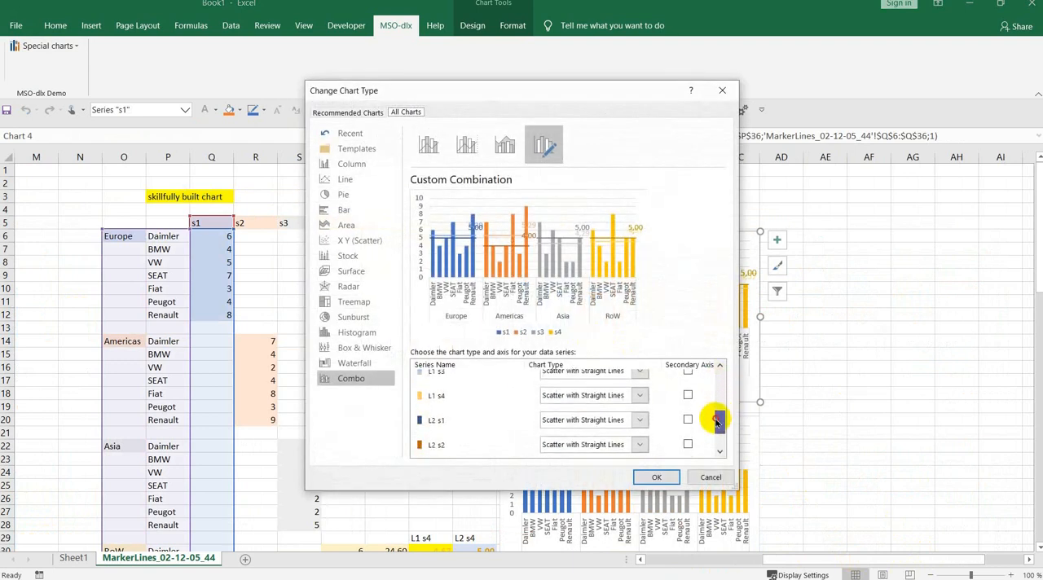
left_click(688, 400)
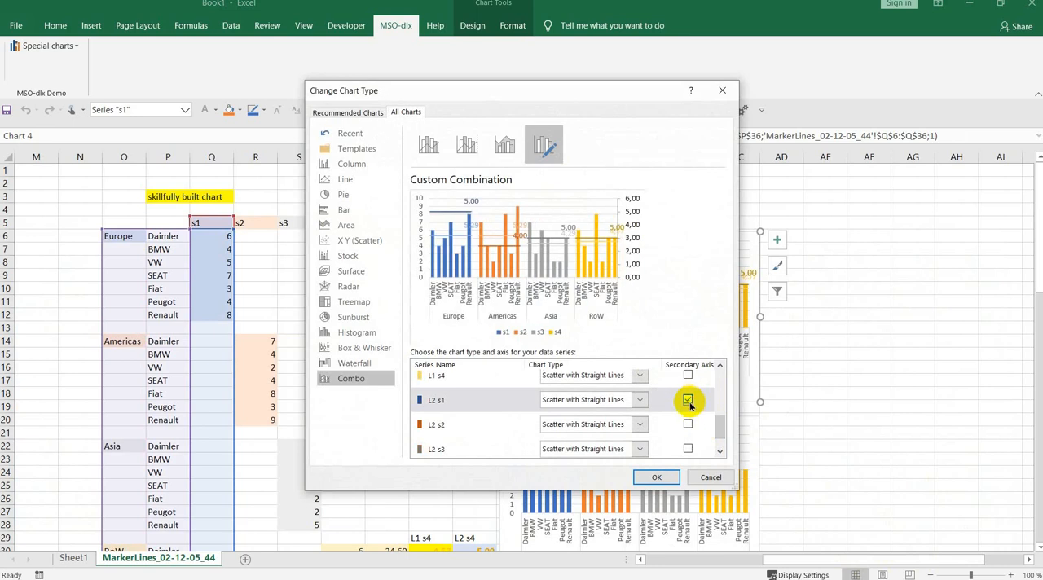
left_click(687, 424)
left_click(688, 400)
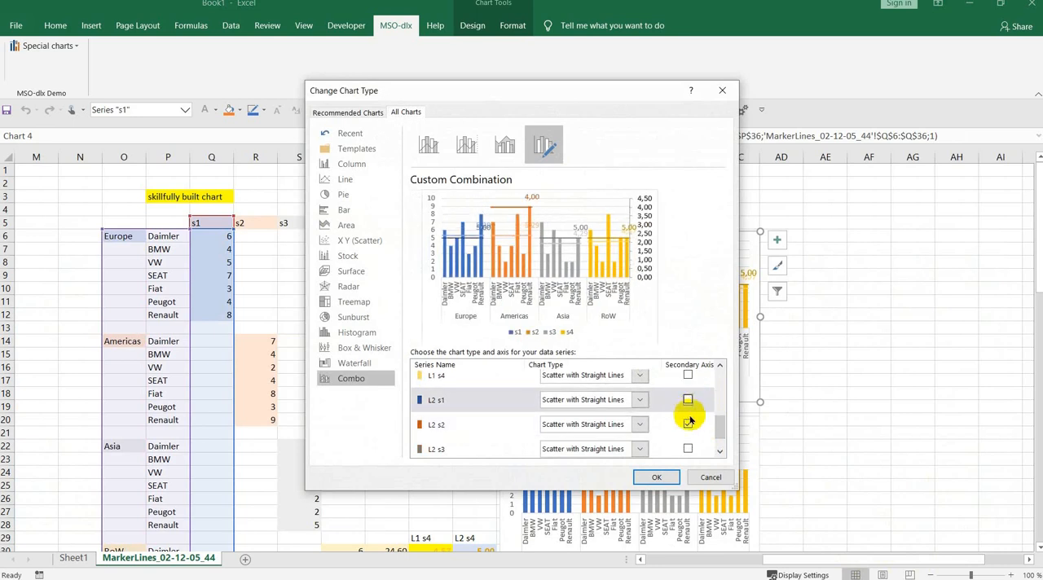
left_click(686, 424)
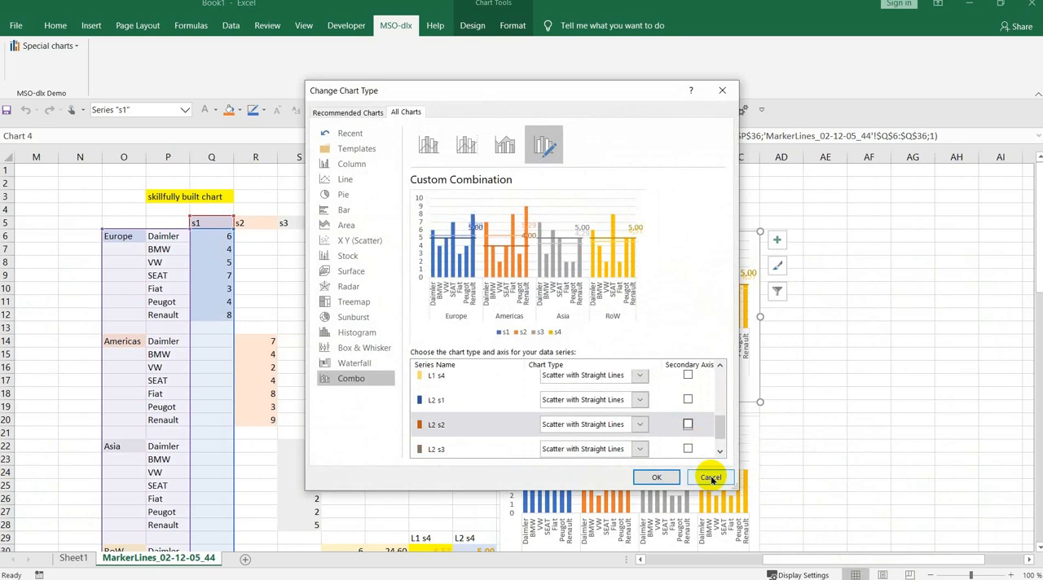
left_click(711, 477)
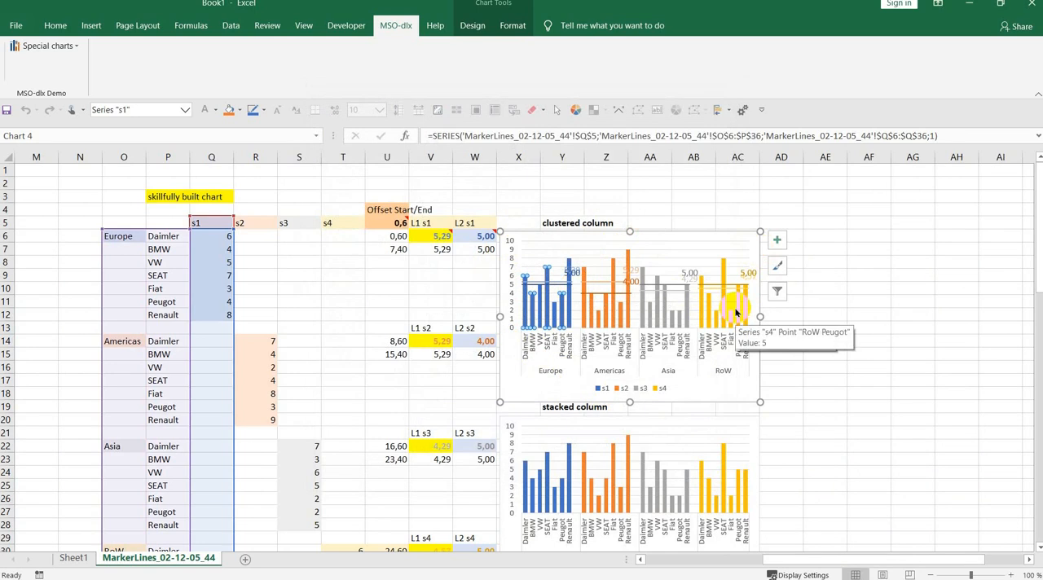
- Look through the add-in's special chart commands and its help topics about advanced charts
left_click(46, 46)
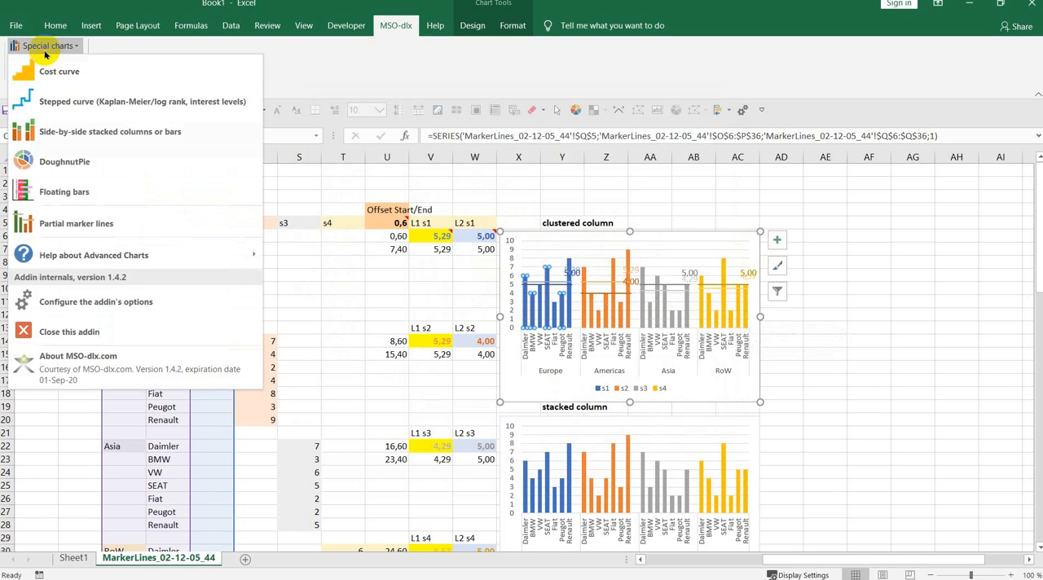
mouse_move(88, 225)
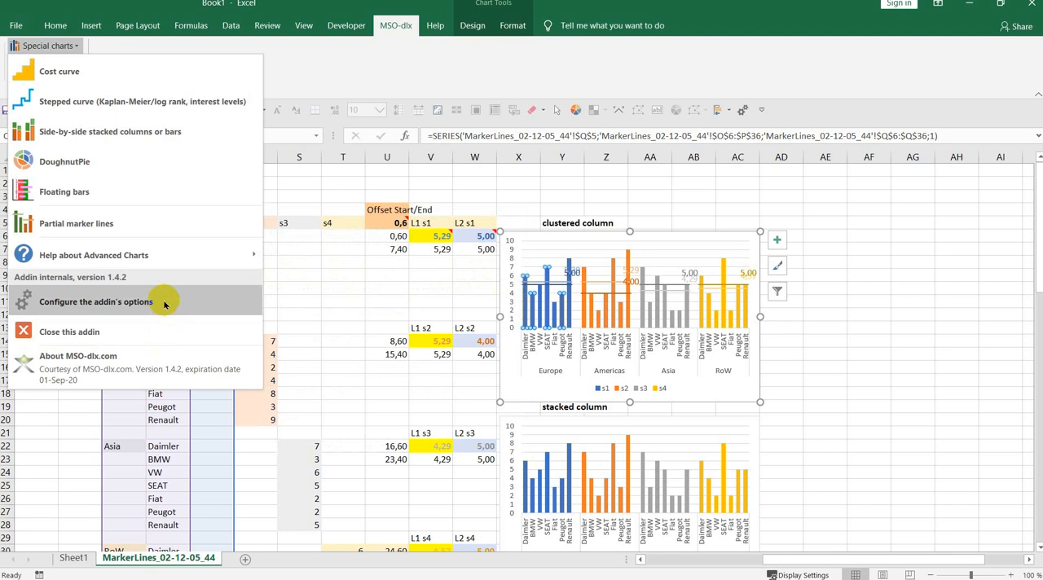
mouse_move(163, 255)
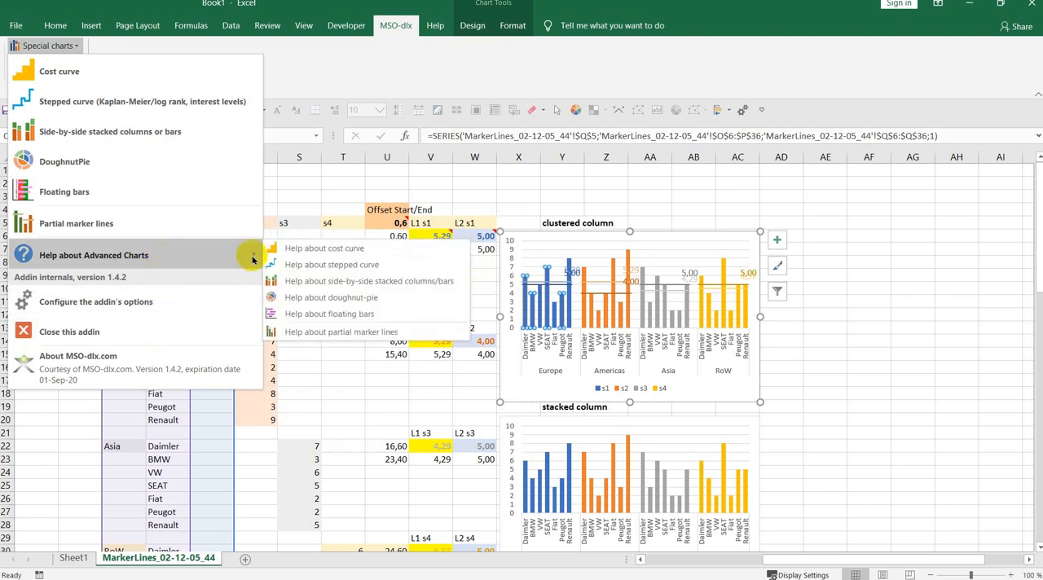